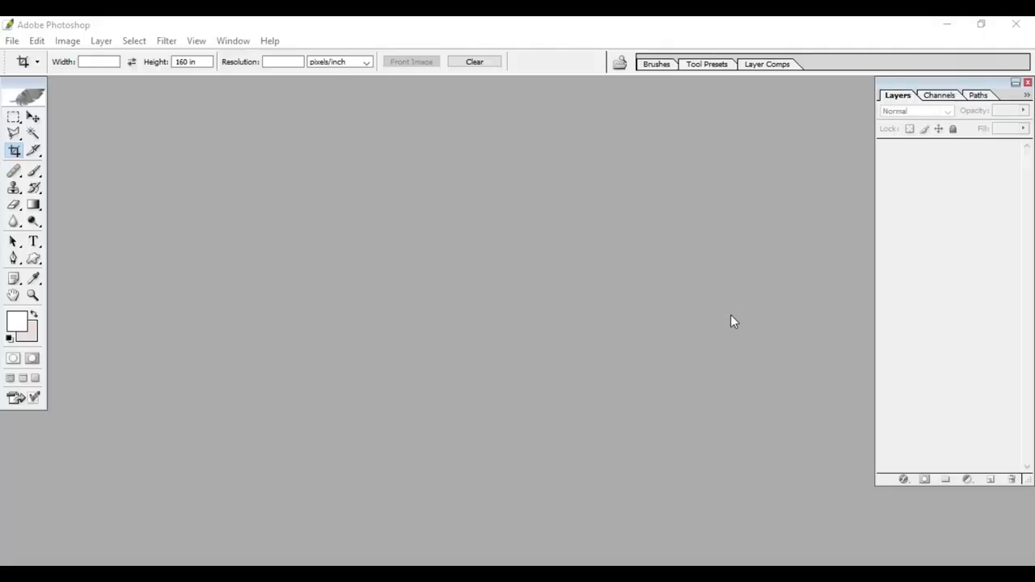
Step: Open banner1.jpg from Local Disk (E:) > New Images through the file browser
{"action": "left_click", "coordinate": [606, 176]}
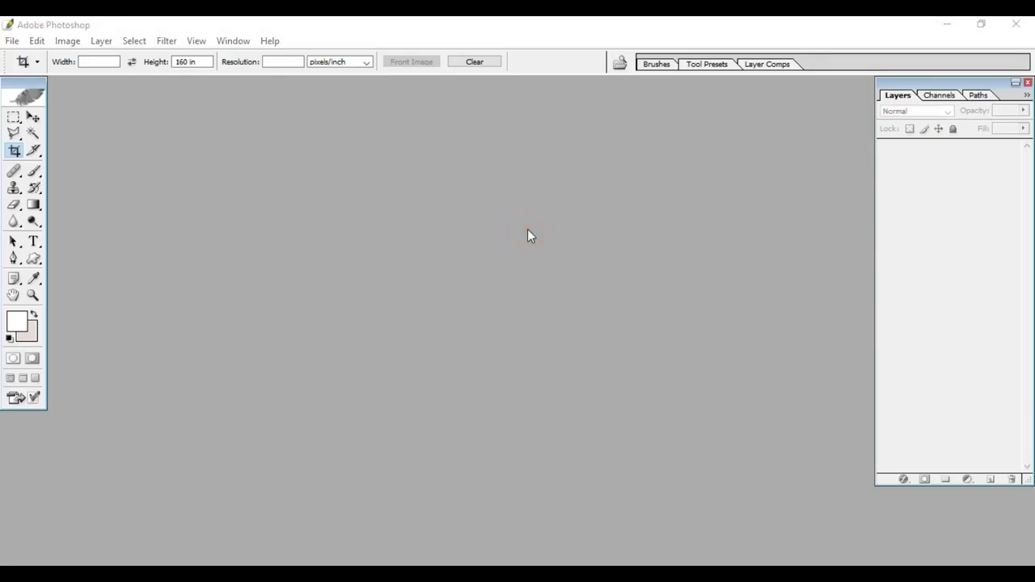
{"action": "double_click", "coordinate": [671, 220]}
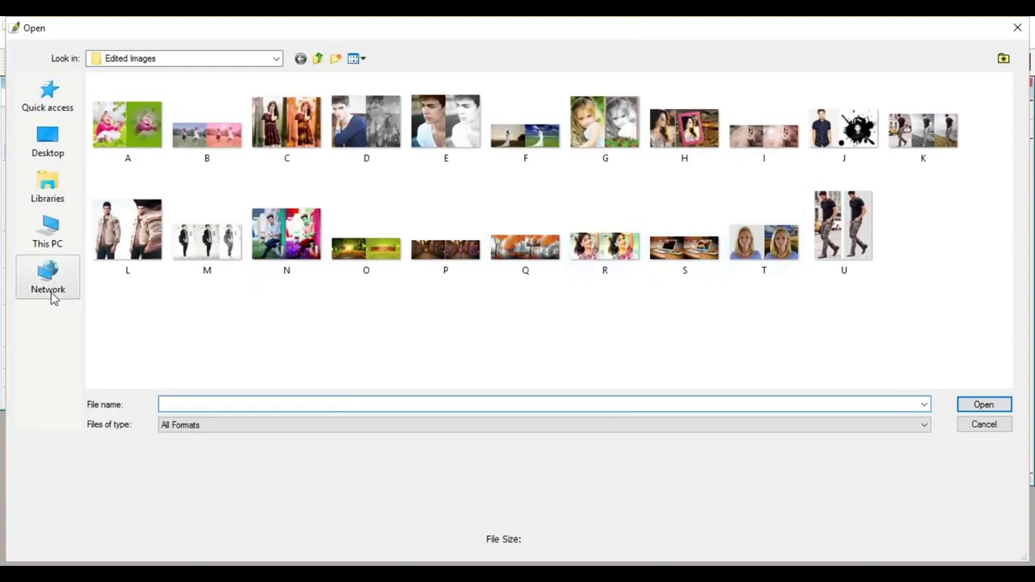
{"action": "left_click", "coordinate": [47, 231]}
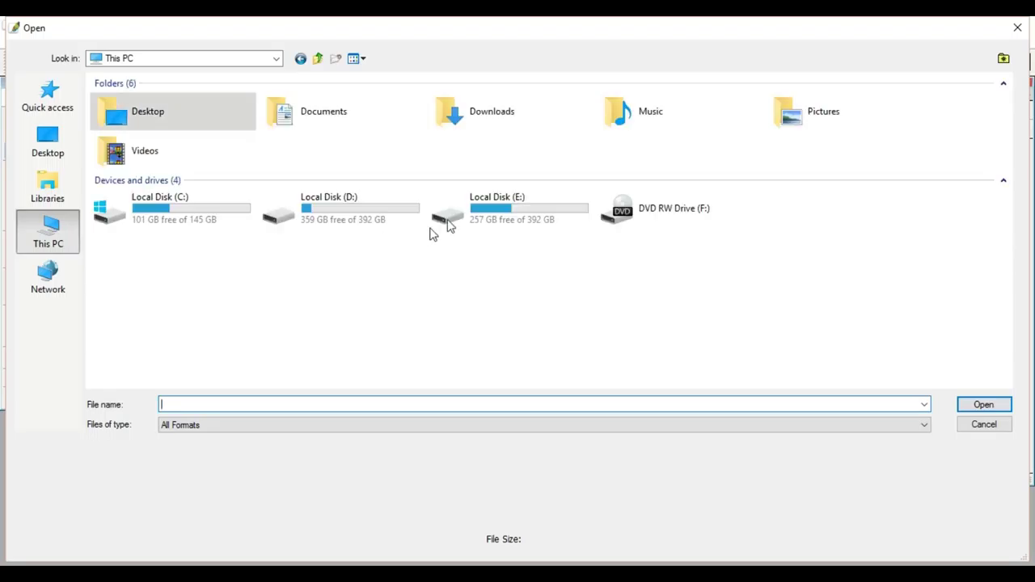
{"action": "double_click", "coordinate": [472, 216]}
{"action": "double_click", "coordinate": [140, 155]}
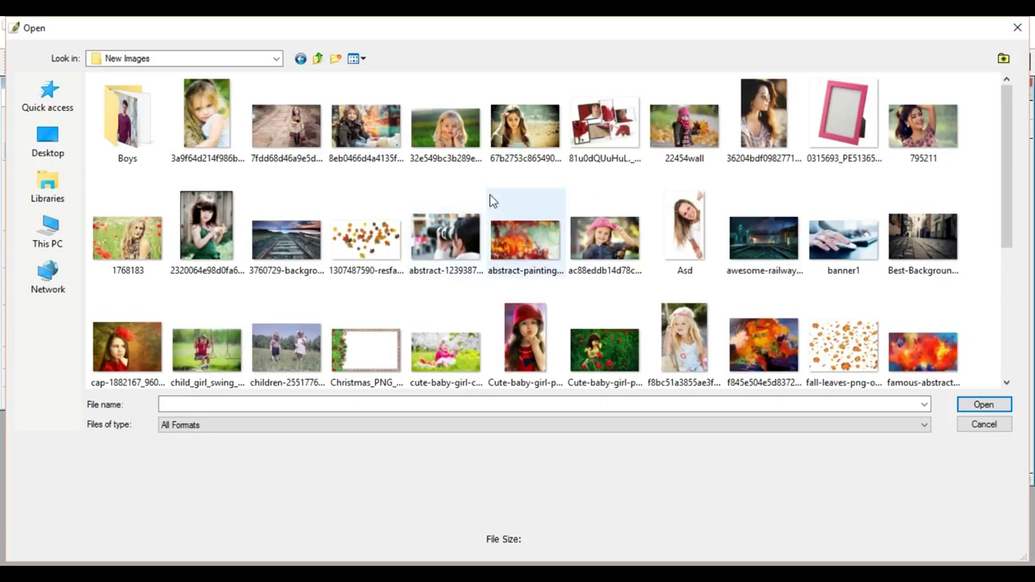
{"action": "scroll", "coordinate": [372, 259], "scroll_direction": "down", "scroll_amount": 3}
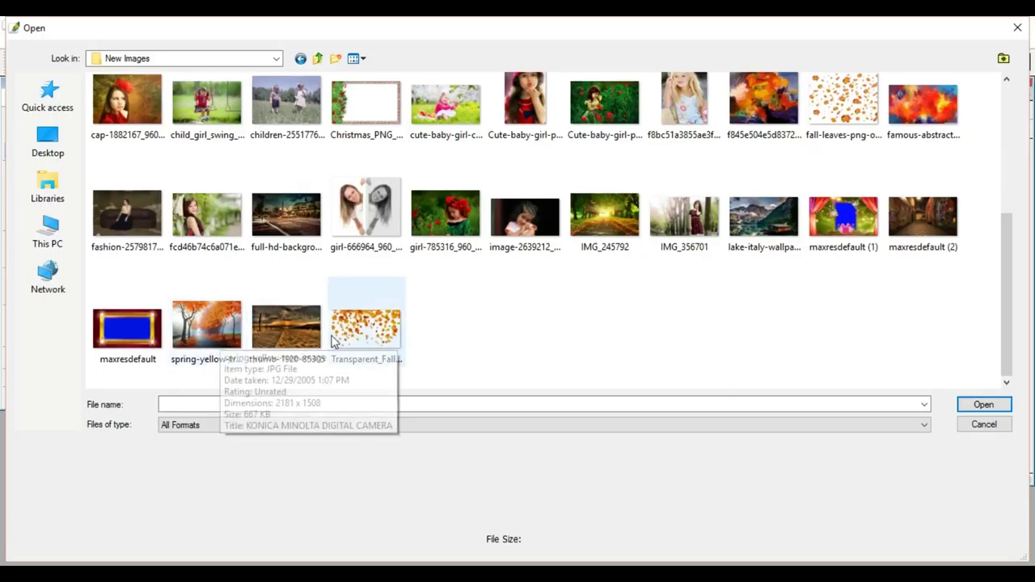
{"action": "scroll", "coordinate": [351, 348], "scroll_direction": "up", "scroll_amount": 3}
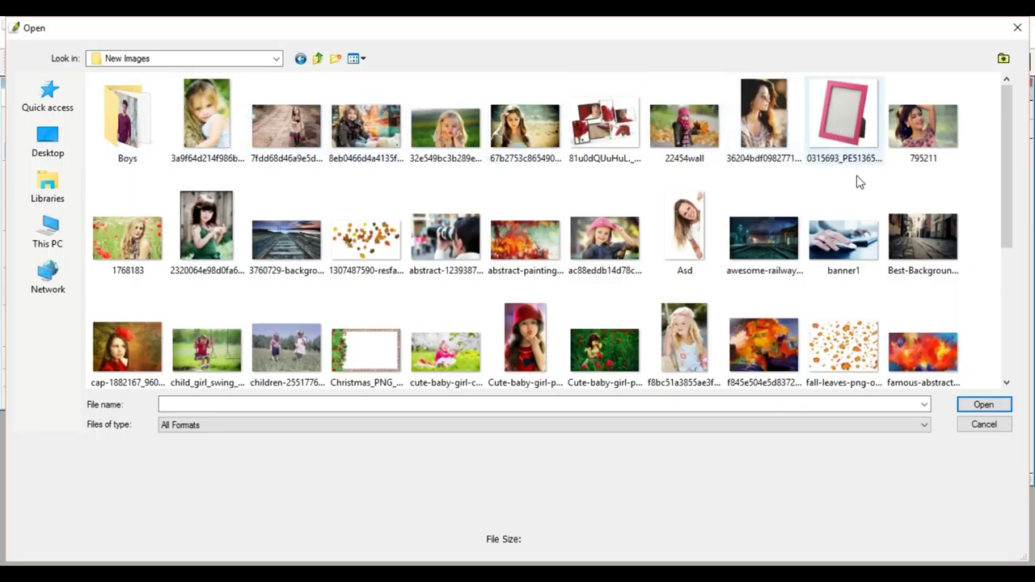
{"action": "double_click", "coordinate": [839, 245]}
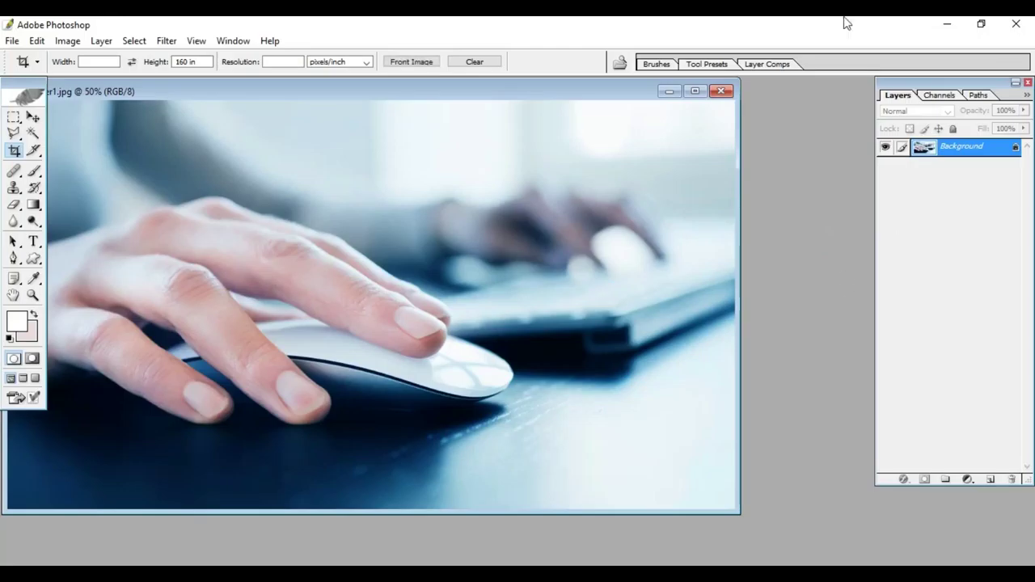
Step: Maximize the banner1 document window, zoom out, and select the Move tool
{"action": "left_click", "coordinate": [695, 91]}
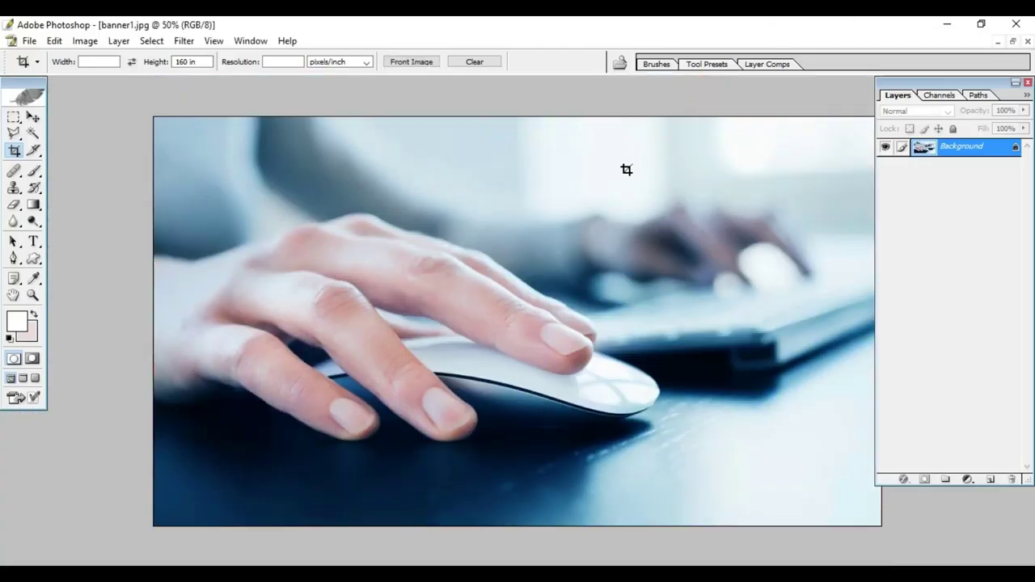
{"action": "key", "text": "ctrl+minus"}
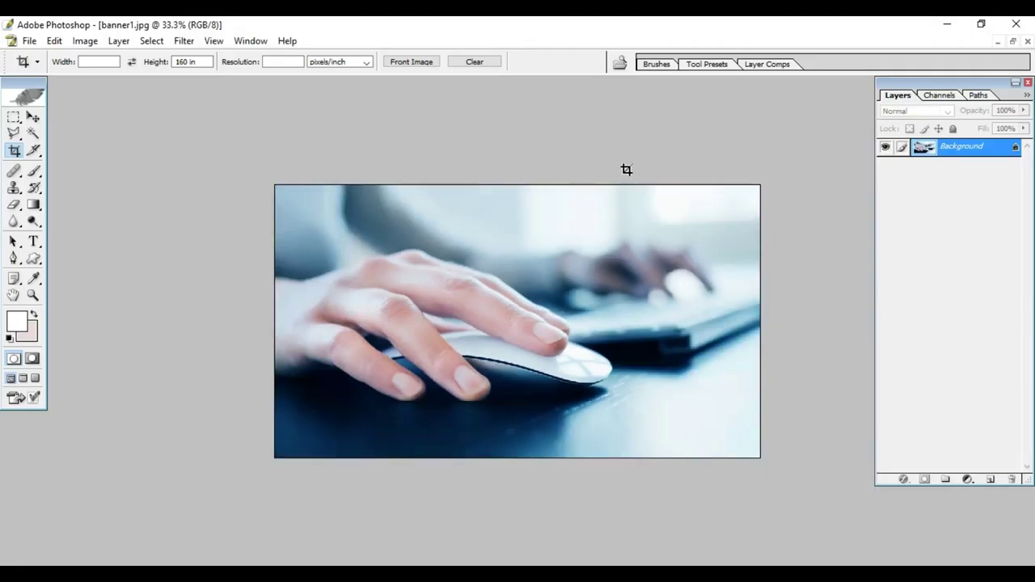
{"action": "left_click", "coordinate": [34, 119]}
Step: Look through the Image and Edit menus, then go to the File menu
{"action": "left_click", "coordinate": [83, 42]}
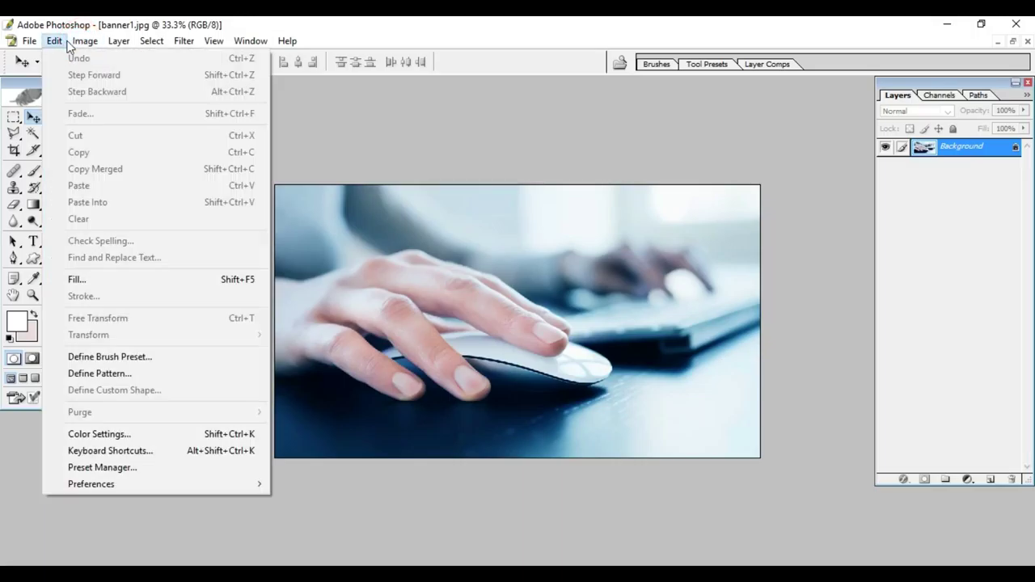
{"action": "left_click", "coordinate": [393, 131]}
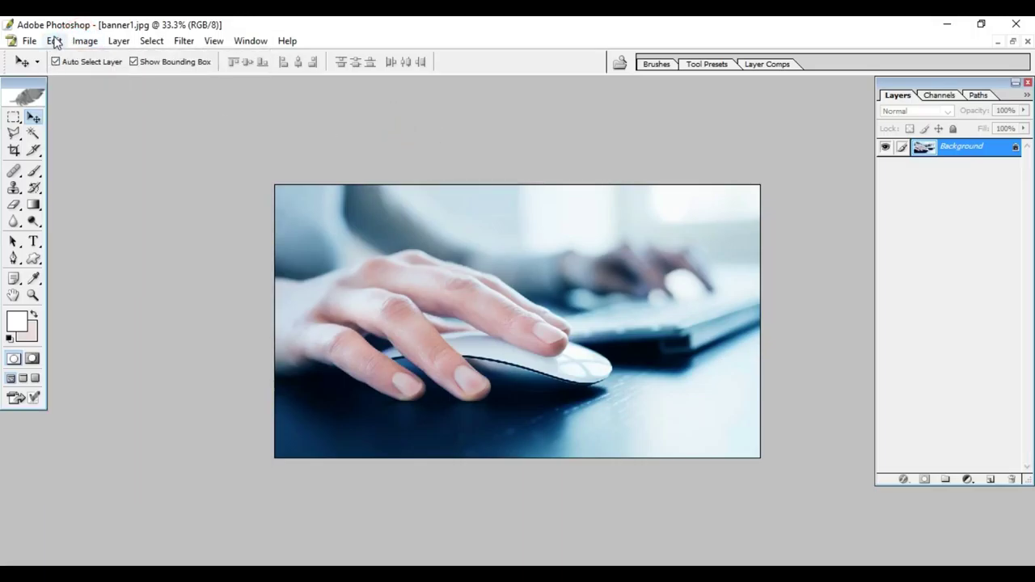
{"action": "left_click", "coordinate": [54, 41]}
{"action": "left_click", "coordinate": [350, 129]}
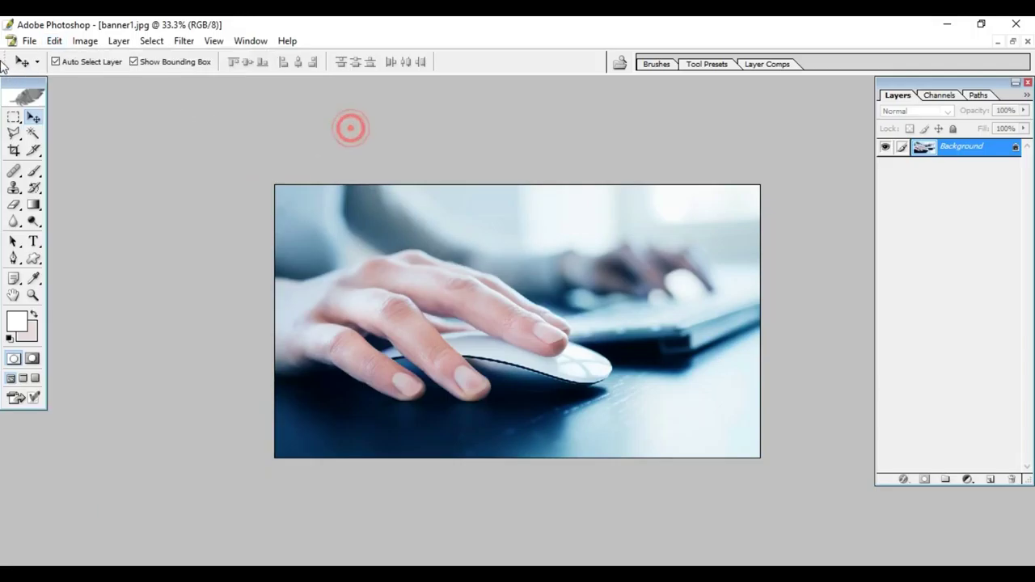
{"action": "left_click", "coordinate": [29, 41]}
Step: In the Open dialog, scroll the New Images folder and select maxresdefault
{"action": "left_click", "coordinate": [59, 75]}
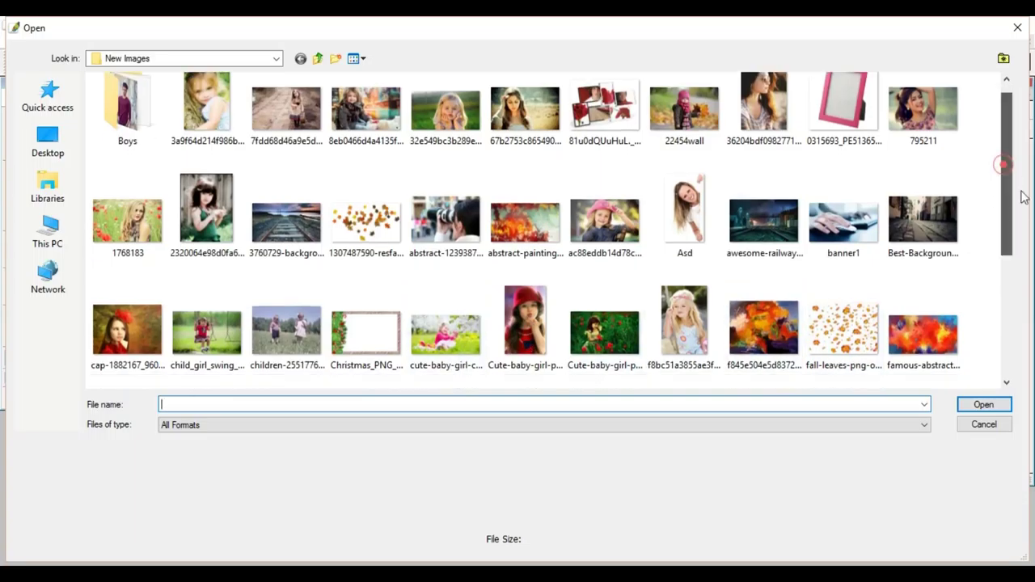
{"action": "mouse_move", "coordinate": [1003, 172]}
{"action": "left_mouse_down"}
{"action": "mouse_move", "coordinate": [1015, 256]}
{"action": "mouse_move", "coordinate": [1028, 129]}
{"action": "left_mouse_up"}
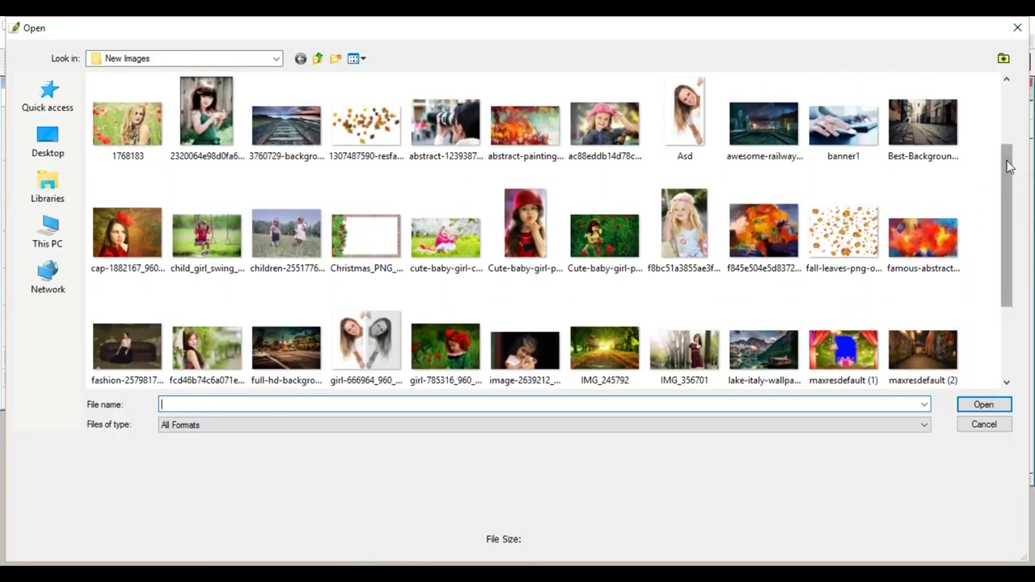
{"action": "left_click", "coordinate": [1009, 101]}
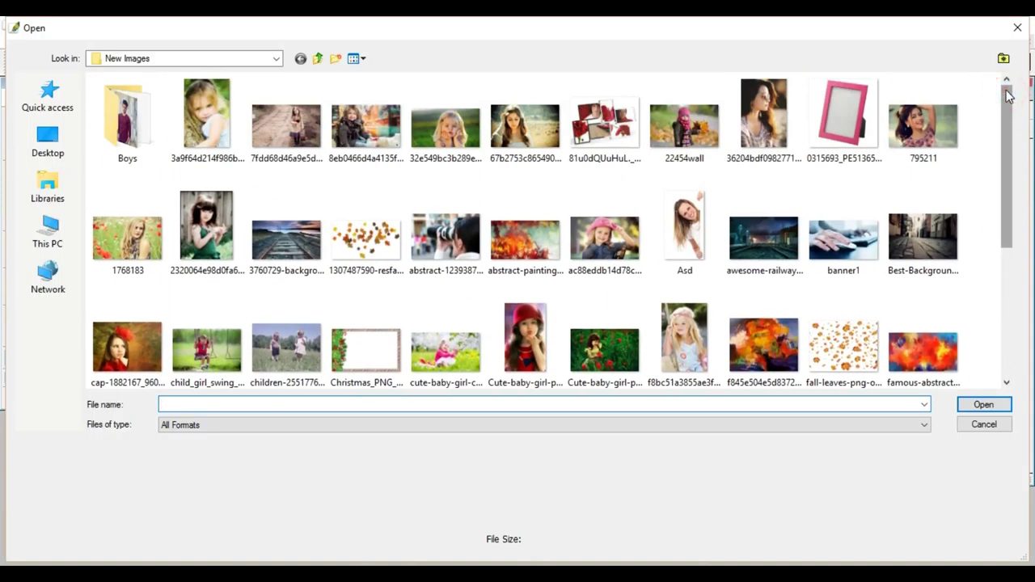
{"action": "left_click_drag", "start_coordinate": [1009, 95], "coordinate": [969, 234]}
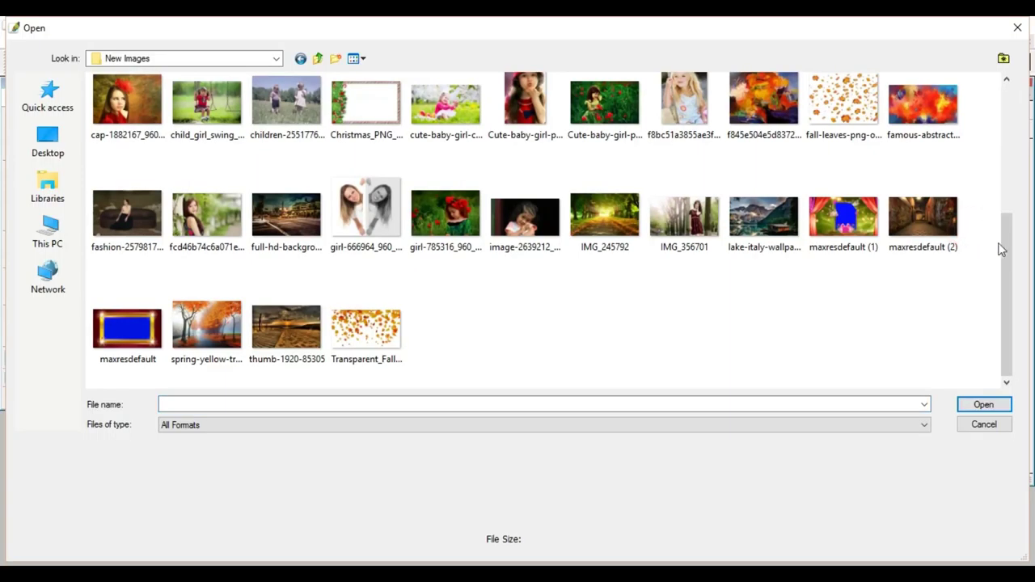
{"action": "mouse_move", "coordinate": [1010, 243]}
{"action": "left_mouse_down"}
{"action": "mouse_move", "coordinate": [1009, 164]}
{"action": "mouse_move", "coordinate": [1003, 243]}
{"action": "left_mouse_up"}
{"action": "left_click", "coordinate": [132, 344]}
Step: Open maxresdefault.jpg and paste the whole banner1 photo into it as Layer 1
{"action": "double_click", "coordinate": [132, 343]}
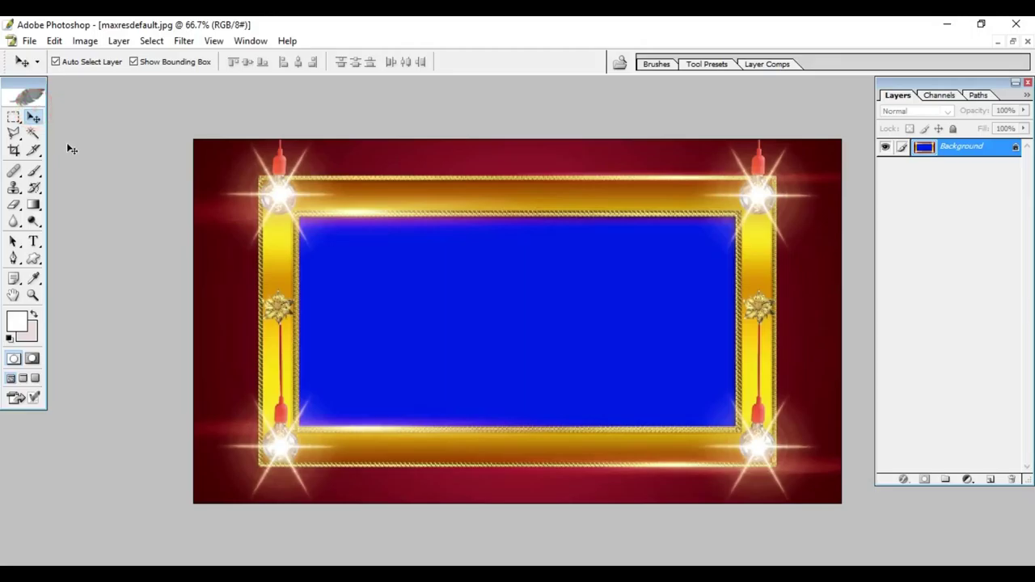
{"action": "key", "text": "ctrl+Tab"}
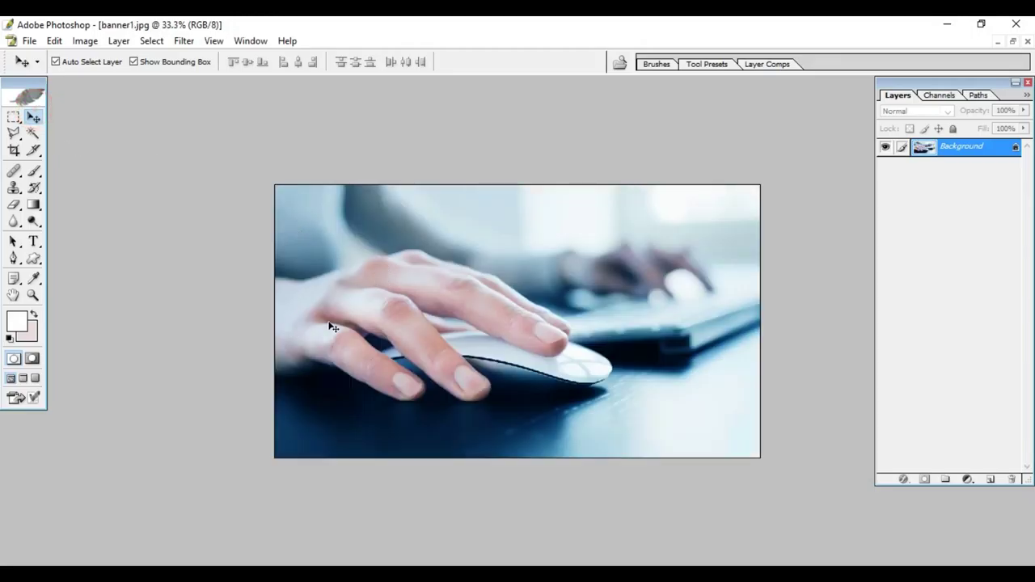
{"action": "key", "text": "ctrl+Tab"}
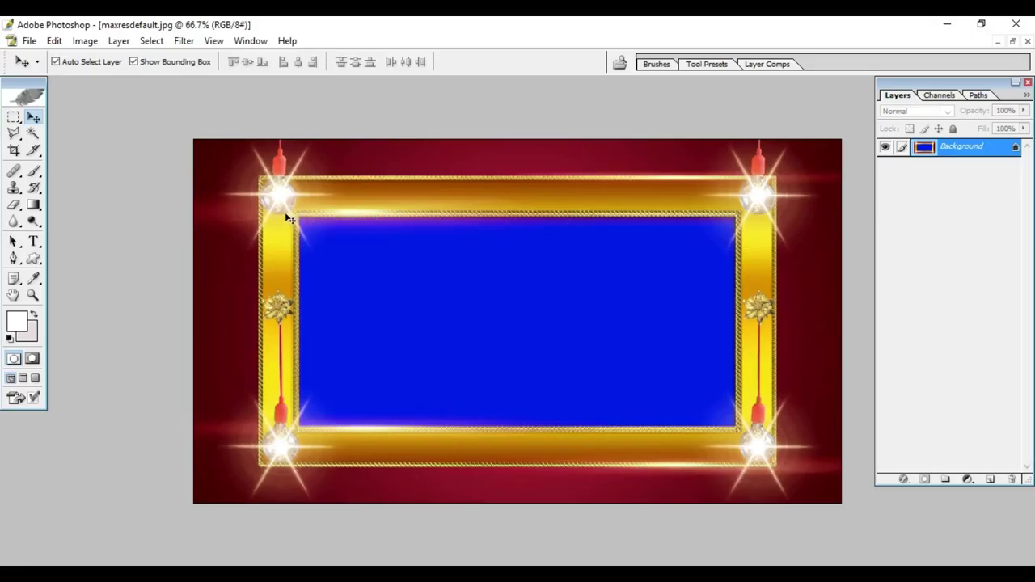
{"action": "key", "text": "ctrl+Tab"}
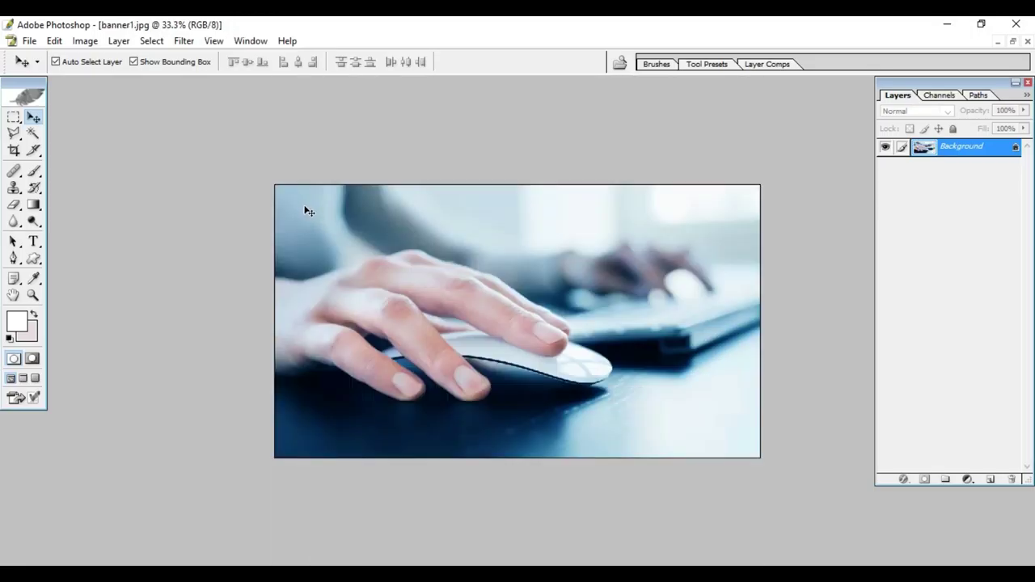
{"action": "key", "text": "ctrl+a"}
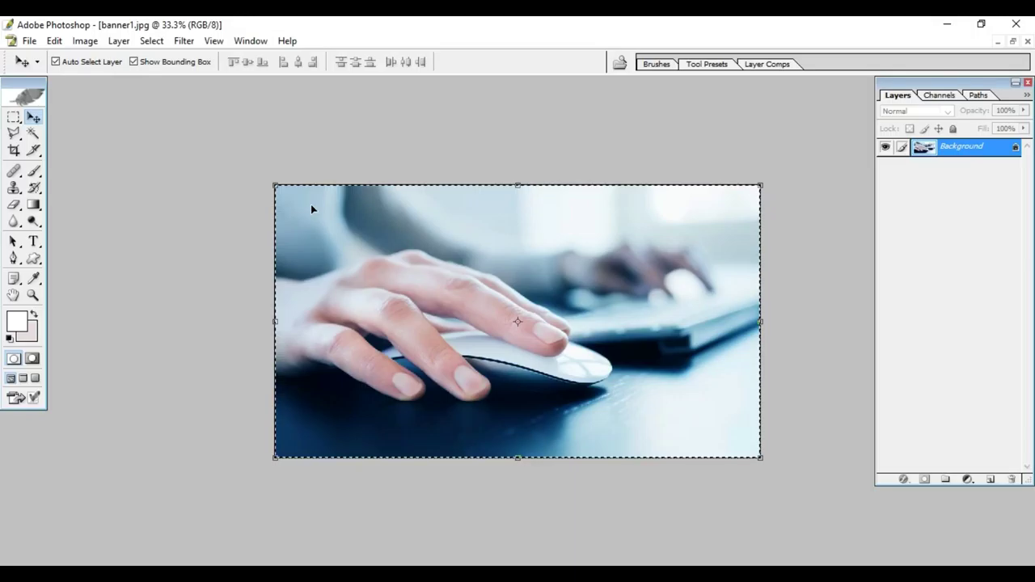
{"action": "key", "text": "ctrl+Tab"}
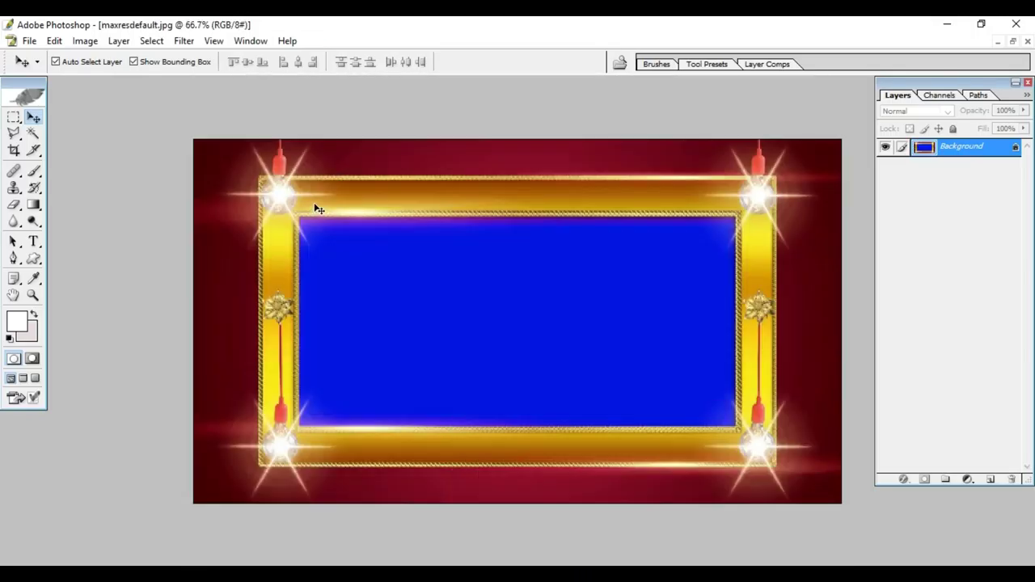
{"action": "key", "text": "ctrl+v"}
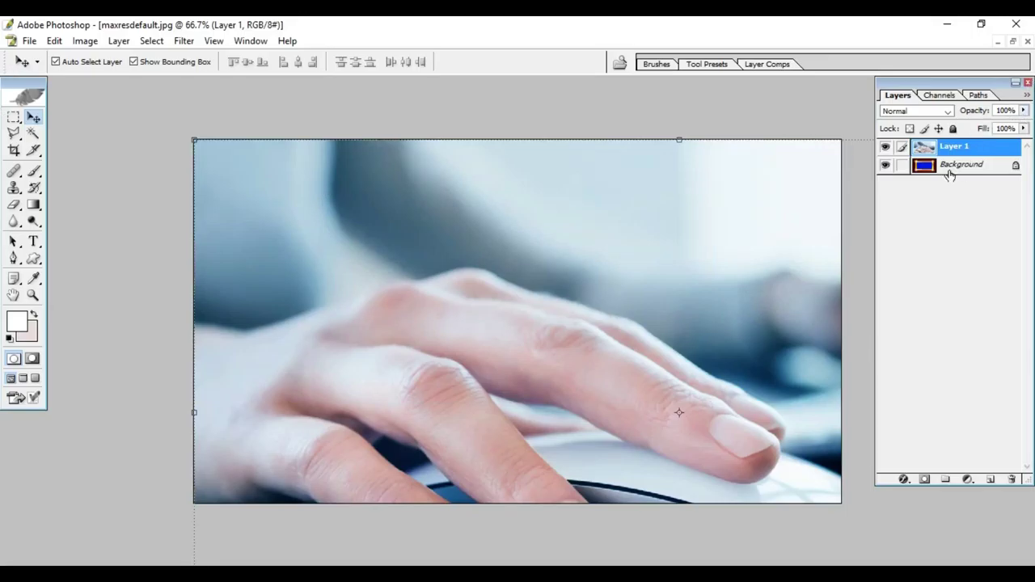
Step: Unlock Background as Layer 0, duplicate it to Layer 0 copy, and hide the original
{"action": "double_click", "coordinate": [947, 166]}
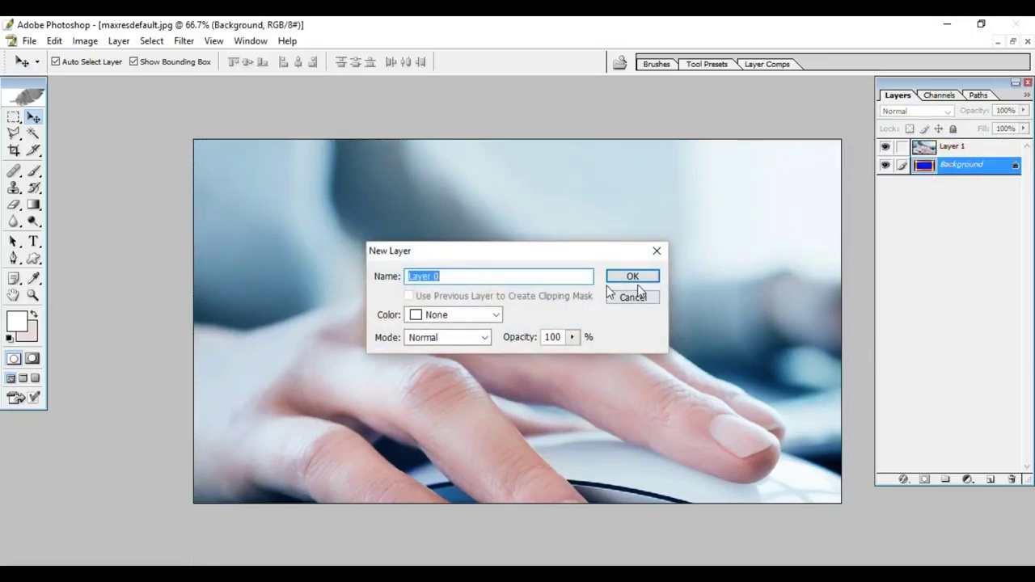
{"action": "left_click", "coordinate": [634, 277]}
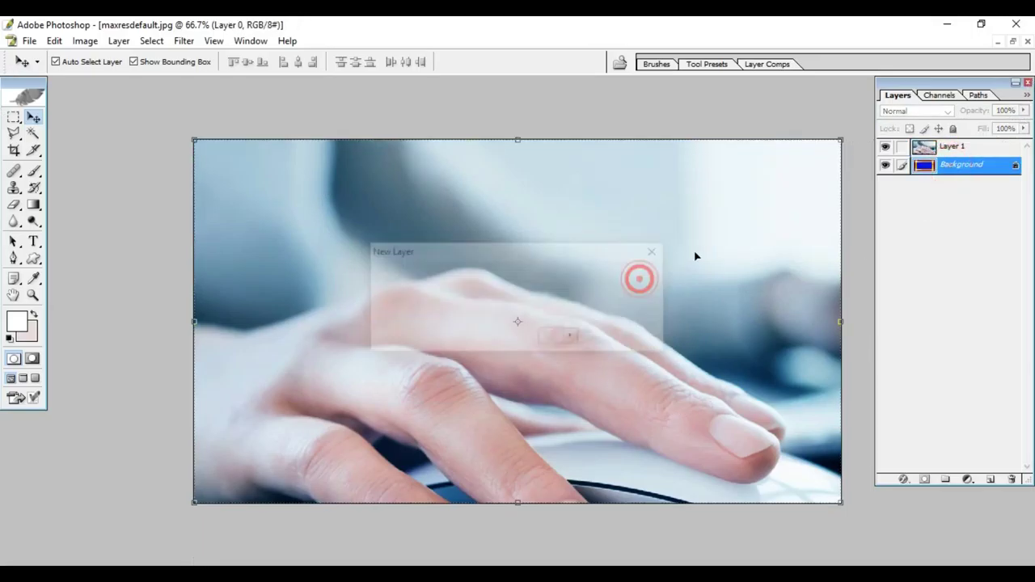
{"action": "right_click", "coordinate": [968, 169]}
{"action": "left_click", "coordinate": [918, 213]}
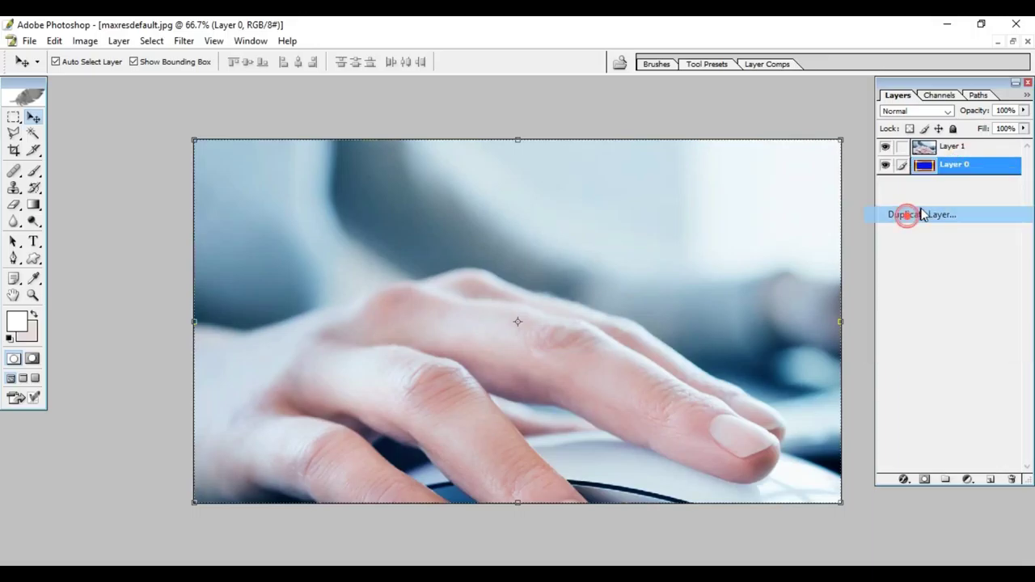
{"action": "left_click", "coordinate": [641, 261]}
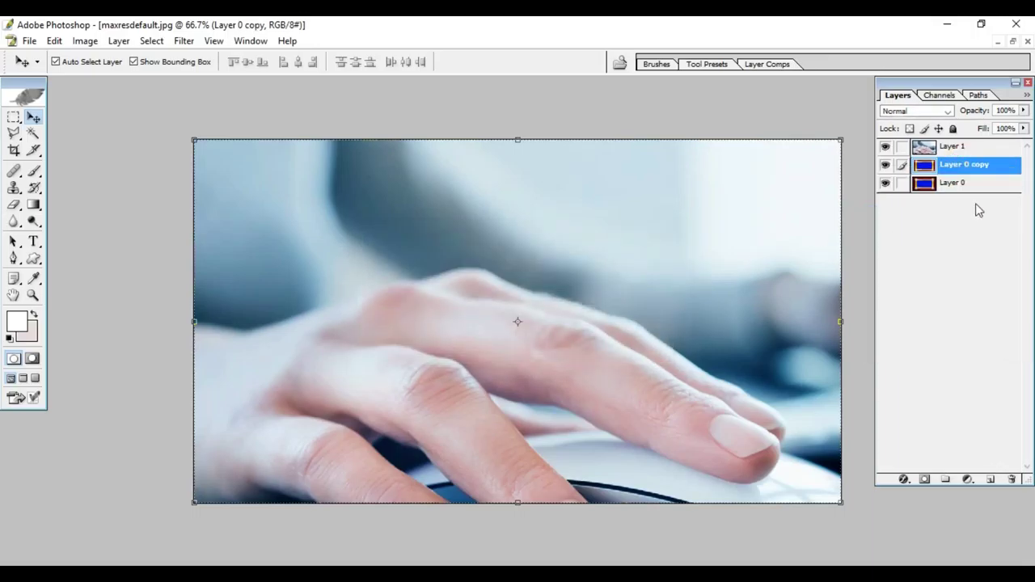
{"action": "left_click", "coordinate": [886, 184]}
{"action": "left_click_drag", "start_coordinate": [208, 157], "coordinate": [431, 297]}
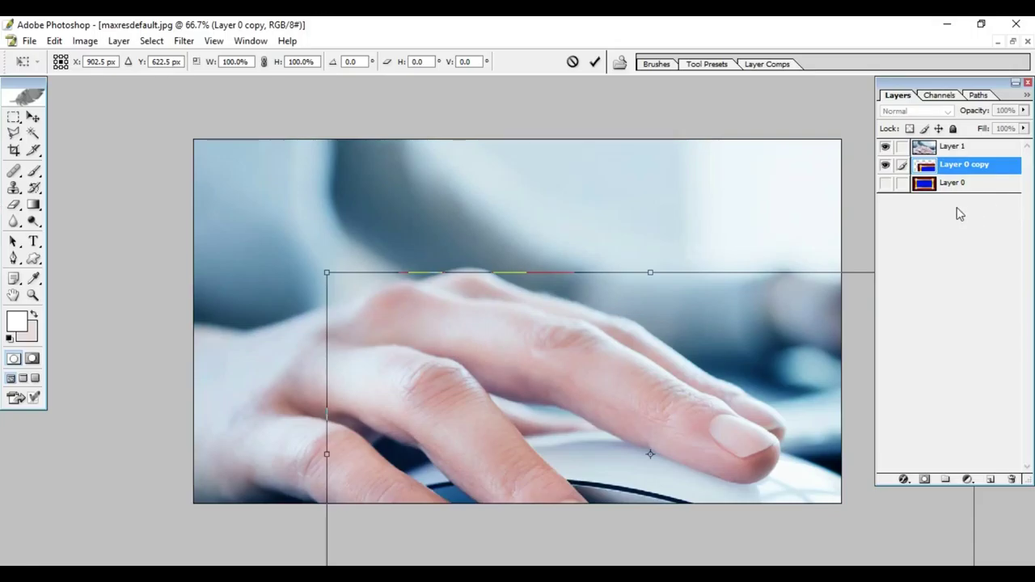
{"action": "key", "text": "ctrl+z"}
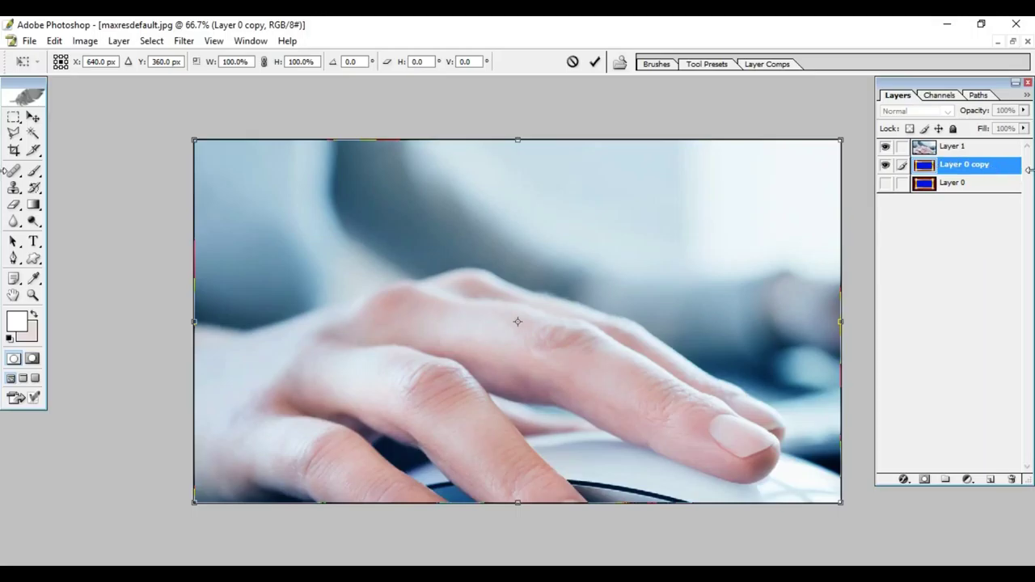
Step: Select Layer 1 and test-move the hand photo right and back left
{"action": "left_click", "coordinate": [594, 61]}
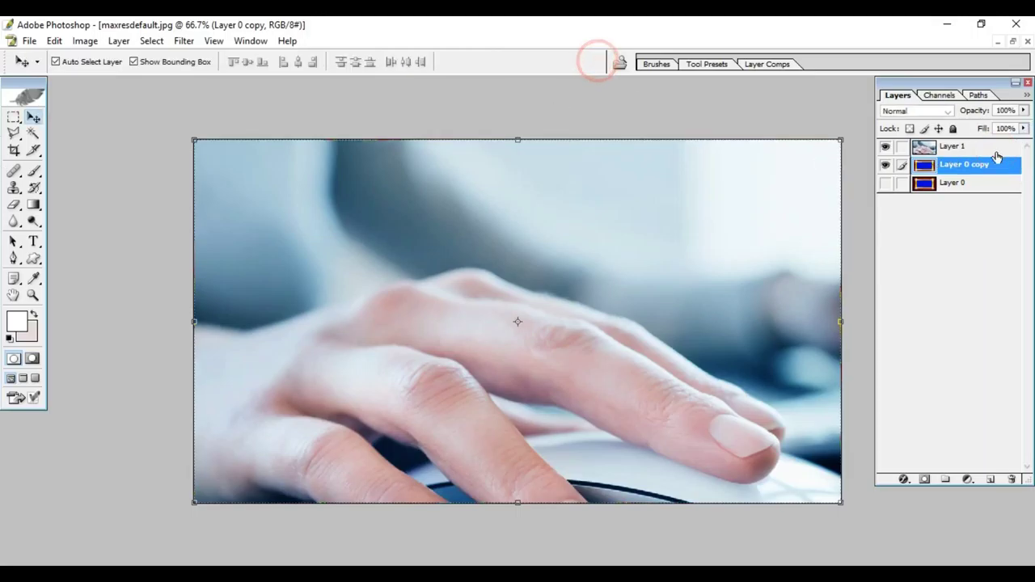
{"action": "left_click", "coordinate": [985, 154]}
{"action": "key", "text": "ctrl+t"}
{"action": "mouse_move", "coordinate": [239, 360]}
{"action": "left_mouse_down"}
{"action": "mouse_move", "coordinate": [612, 360]}
{"action": "mouse_move", "coordinate": [465, 351]}
{"action": "left_mouse_up"}
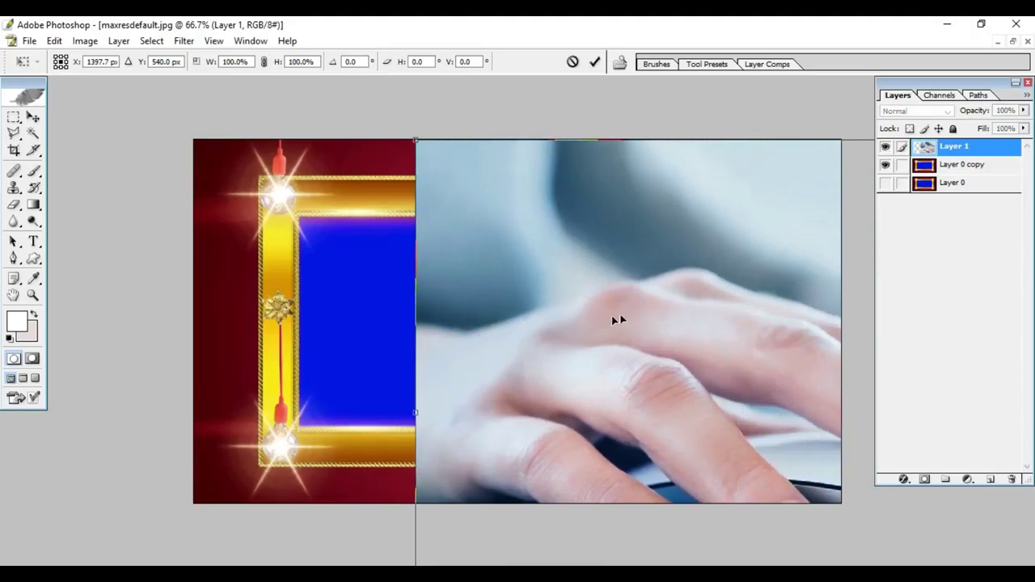
{"action": "left_click_drag", "start_coordinate": [611, 319], "coordinate": [411, 307]}
{"action": "key", "text": "Return"}
Step: Reposition and stretch the hand photo, ending with it over the frame's lower-right area
{"action": "key", "text": "ctrl+t"}
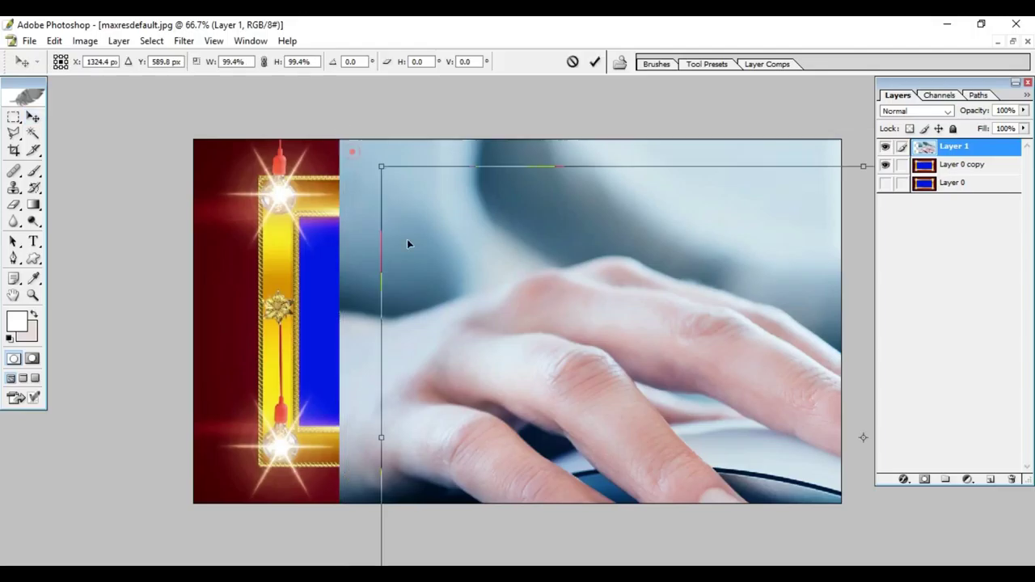
{"action": "left_click_drag", "start_coordinate": [407, 244], "coordinate": [602, 367]}
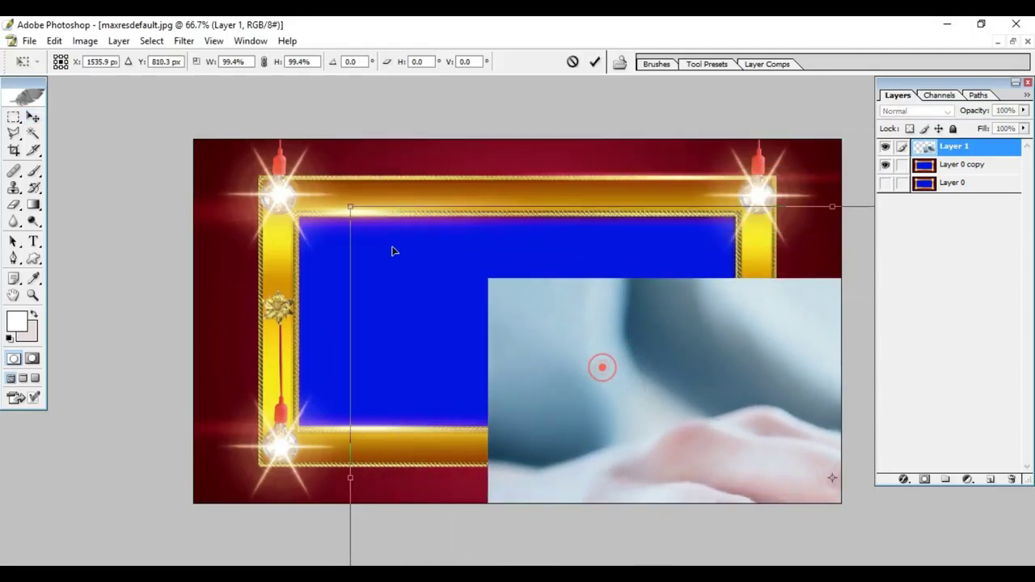
{"action": "left_click_drag", "start_coordinate": [392, 251], "coordinate": [253, 145]}
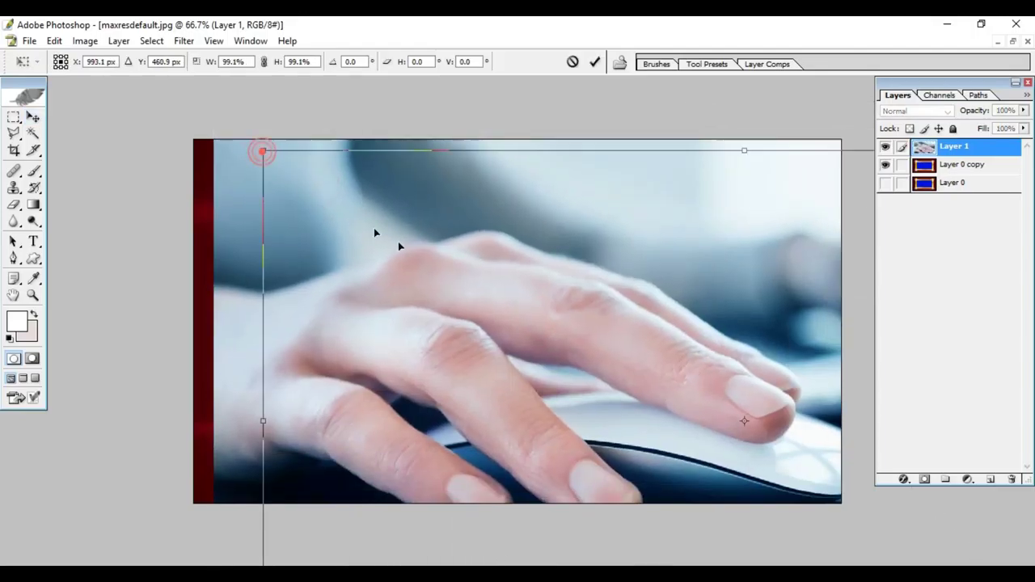
{"action": "left_click_drag", "start_coordinate": [377, 233], "coordinate": [563, 344]}
{"action": "left_click_drag", "start_coordinate": [446, 236], "coordinate": [458, 265]}
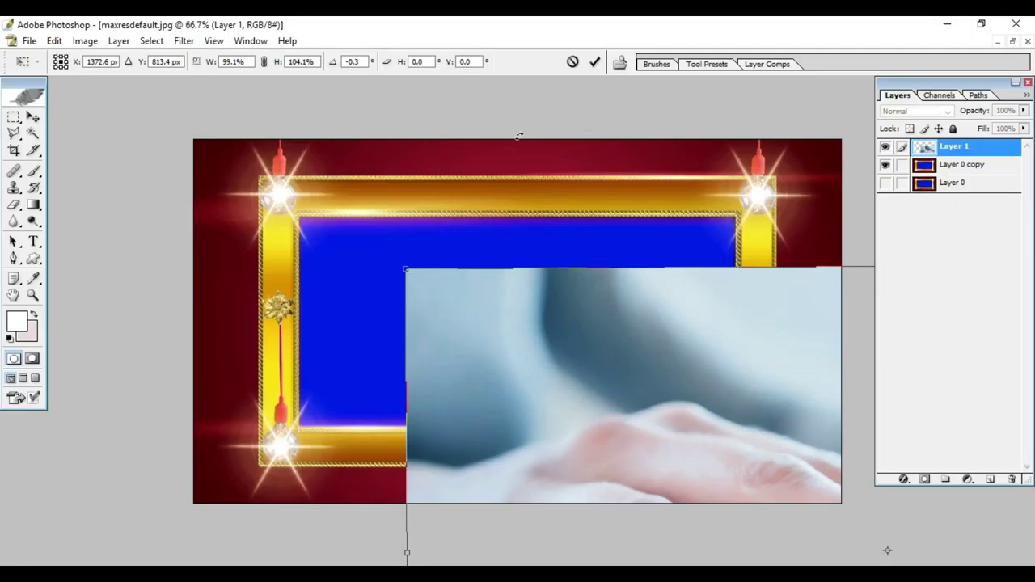
{"action": "left_click", "coordinate": [594, 61]}
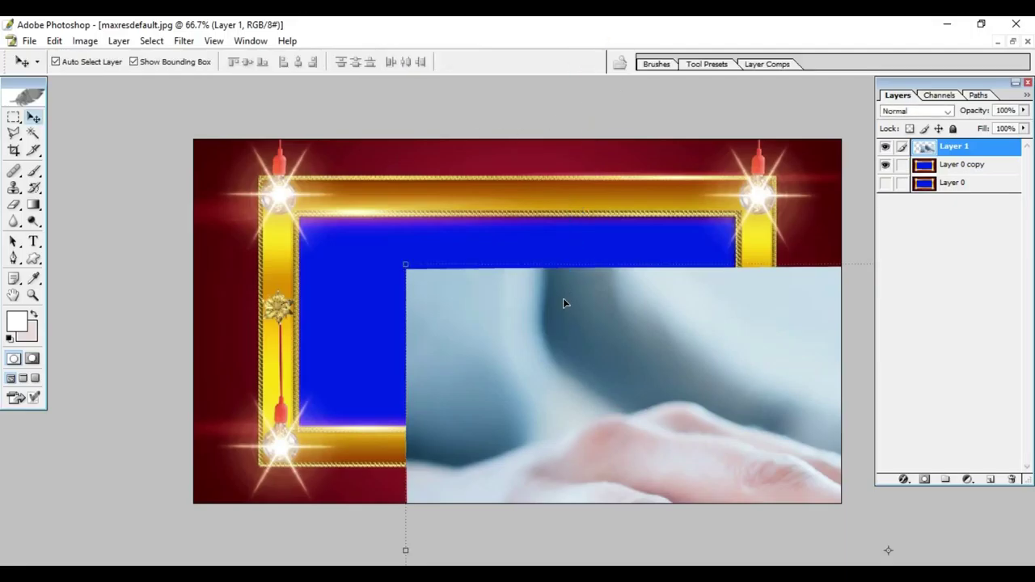
{"action": "key", "text": "ctrl+z"}
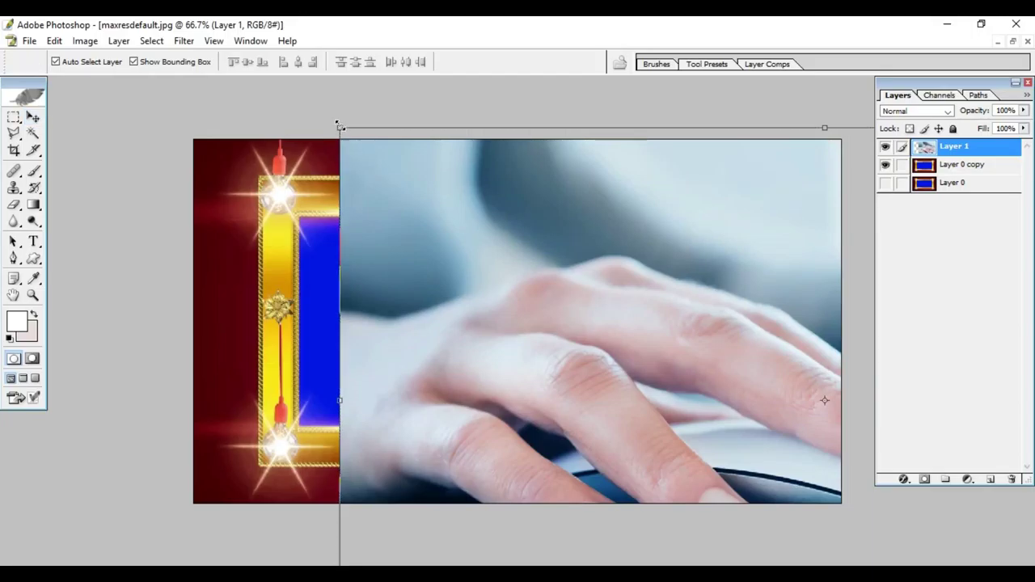
{"action": "left_click", "coordinate": [340, 126]}
{"action": "left_click_drag", "start_coordinate": [485, 194], "coordinate": [633, 324]}
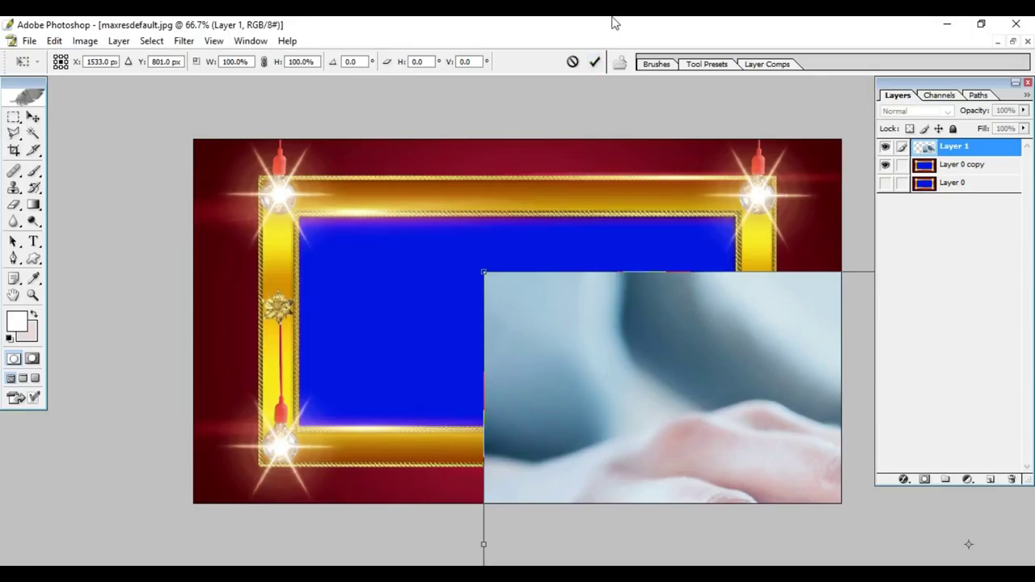
Step: Drag the hand photo around over the frame, then cancel the transform
{"action": "left_click", "coordinate": [601, 61]}
{"action": "mouse_move", "coordinate": [665, 374]}
{"action": "left_mouse_down"}
{"action": "mouse_move", "coordinate": [353, 256]}
{"action": "mouse_move", "coordinate": [452, 219]}
{"action": "left_mouse_up"}
{"action": "key", "text": "ctrl+t"}
{"action": "mouse_move", "coordinate": [356, 215]}
{"action": "left_mouse_down"}
{"action": "mouse_move", "coordinate": [593, 389]}
{"action": "mouse_move", "coordinate": [707, 442]}
{"action": "left_mouse_up"}
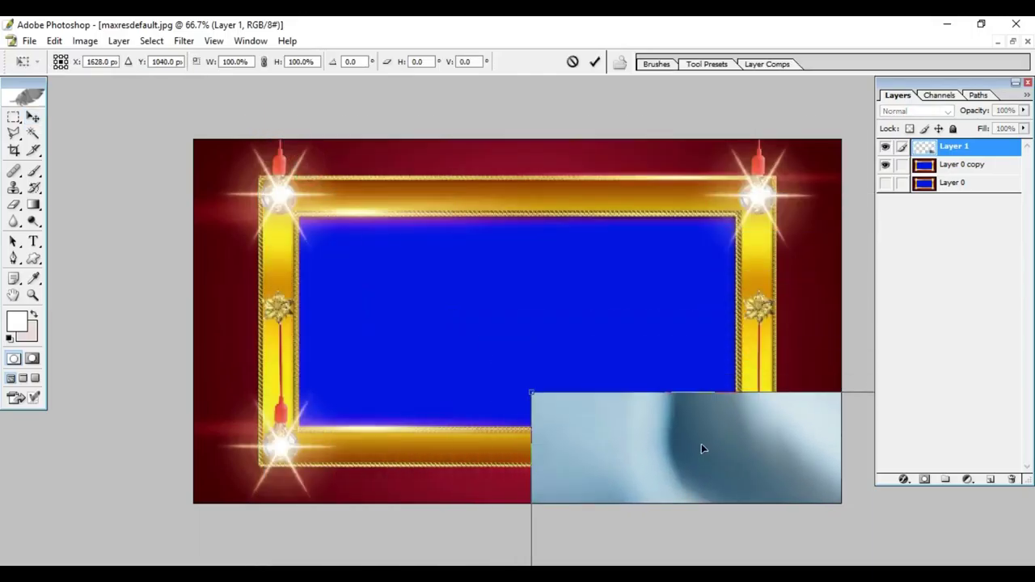
{"action": "mouse_move", "coordinate": [545, 406]}
{"action": "left_mouse_down"}
{"action": "mouse_move", "coordinate": [313, 263]}
{"action": "mouse_move", "coordinate": [254, 160]}
{"action": "mouse_move", "coordinate": [757, 245]}
{"action": "left_mouse_up"}
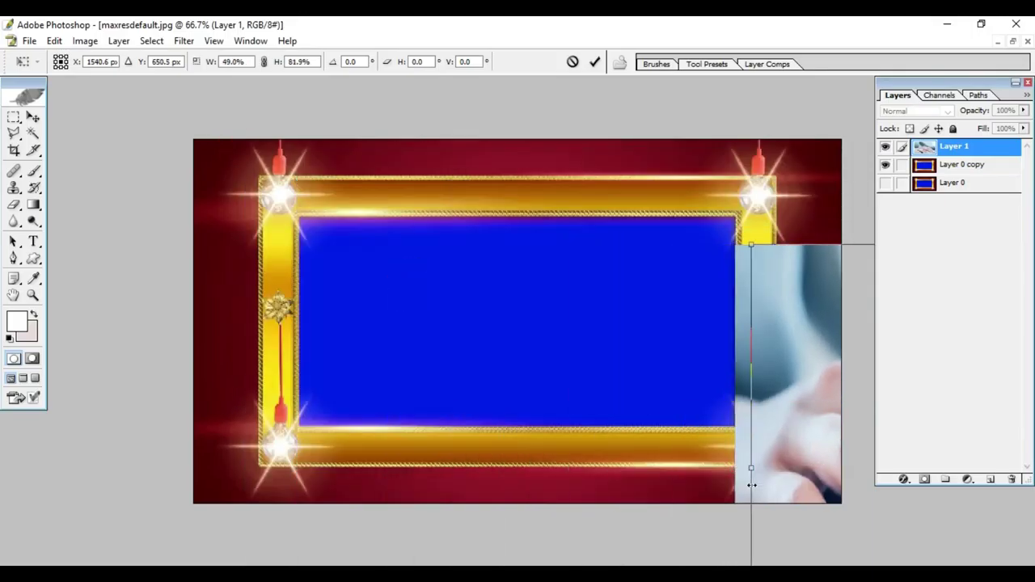
{"action": "key", "text": "Escape"}
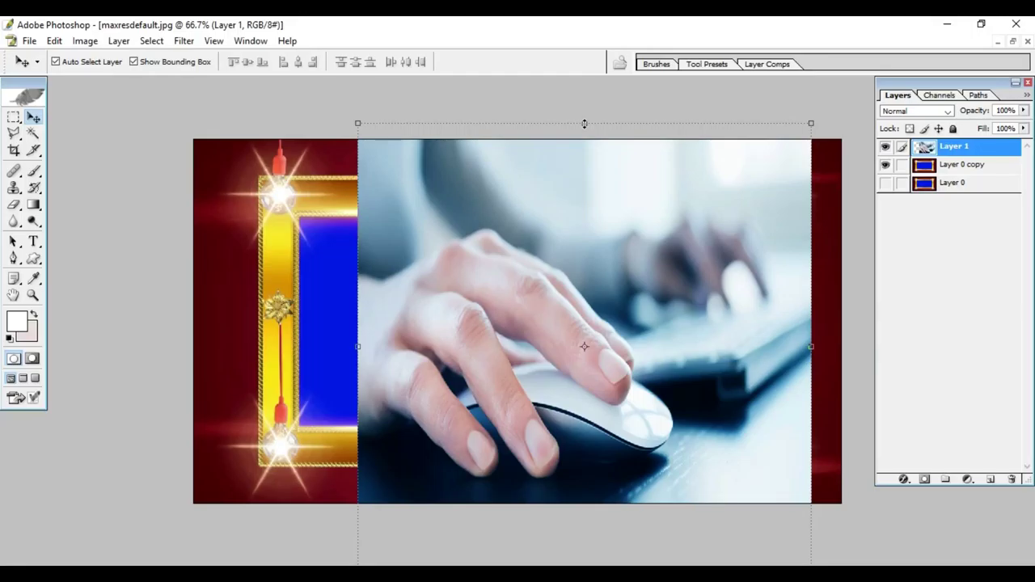
Step: Pull the photo's top edge down, undo a stray frame-layer shift, and reselect Layer 1
{"action": "left_click_drag", "start_coordinate": [584, 124], "coordinate": [585, 215]}
{"action": "key", "text": "Return"}
{"action": "left_click_drag", "start_coordinate": [548, 148], "coordinate": [546, 138]}
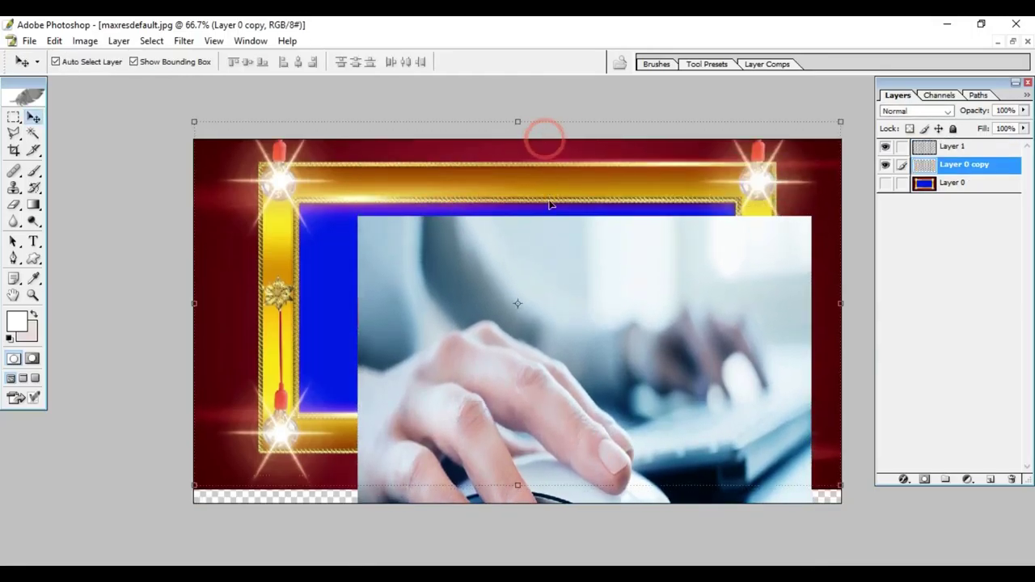
{"action": "key", "text": "ctrl+z"}
{"action": "left_click", "coordinate": [584, 291]}
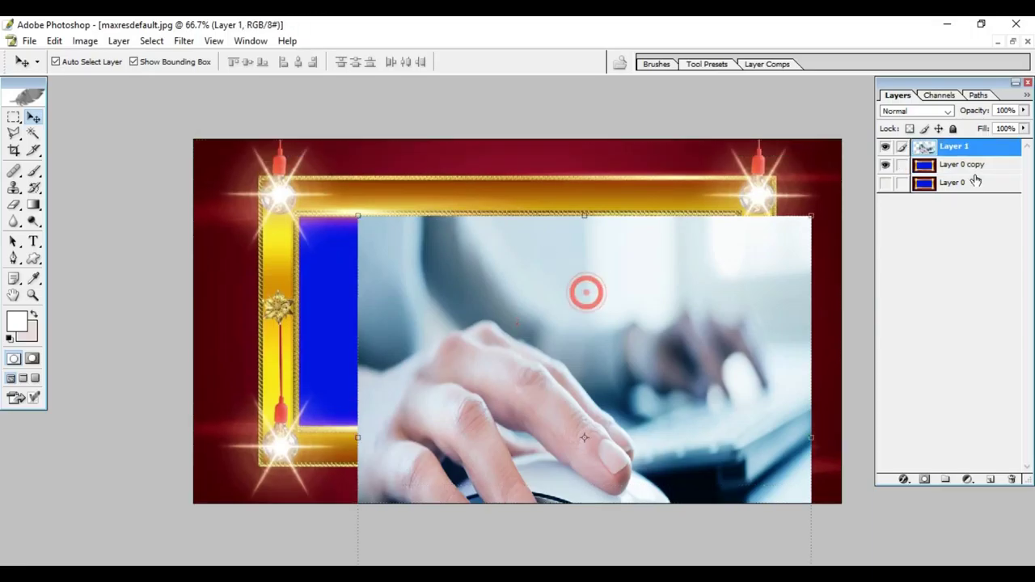
Step: Scale the hand photo to about half size and centre it in the blue panel
{"action": "left_click_drag", "start_coordinate": [606, 318], "coordinate": [542, 211]}
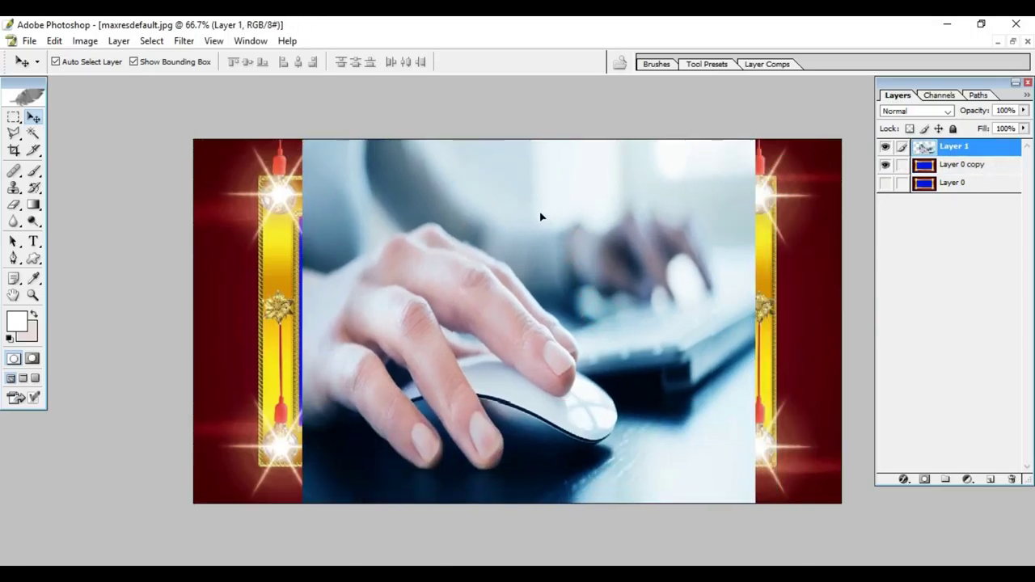
{"action": "left_click_drag", "start_coordinate": [749, 110], "coordinate": [516, 337]}
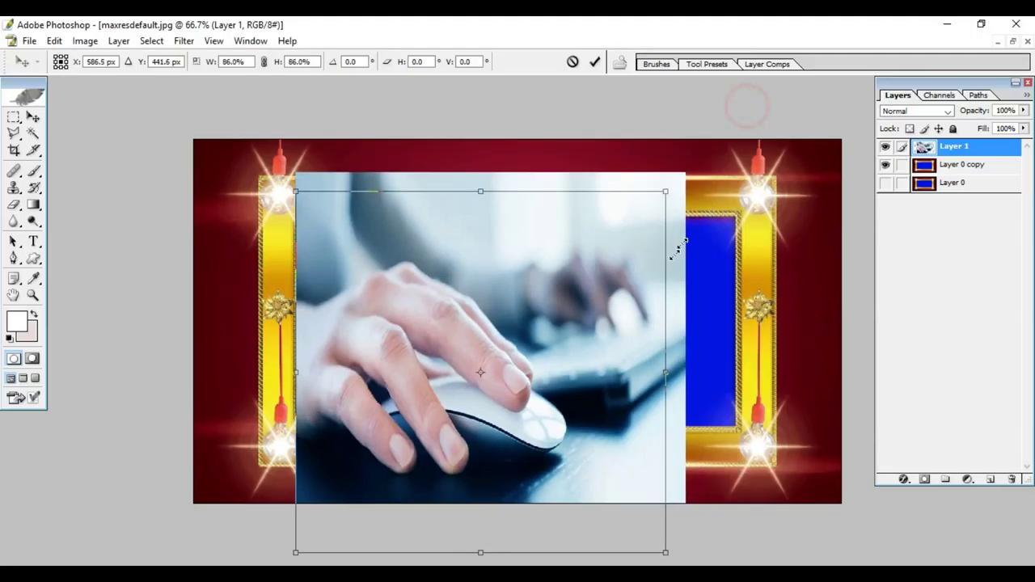
{"action": "double_click", "coordinate": [466, 392]}
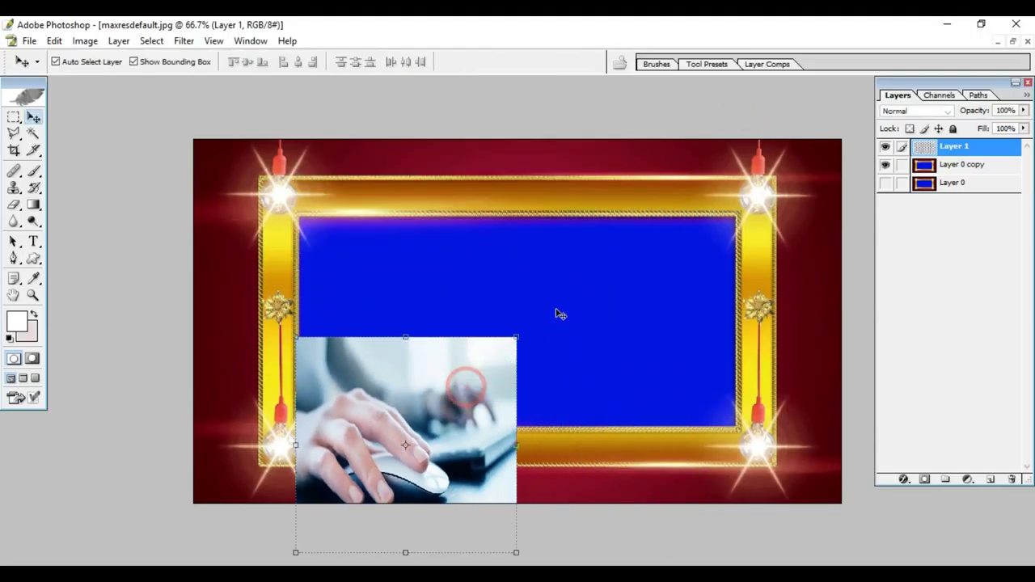
{"action": "left_click_drag", "start_coordinate": [456, 380], "coordinate": [541, 288]}
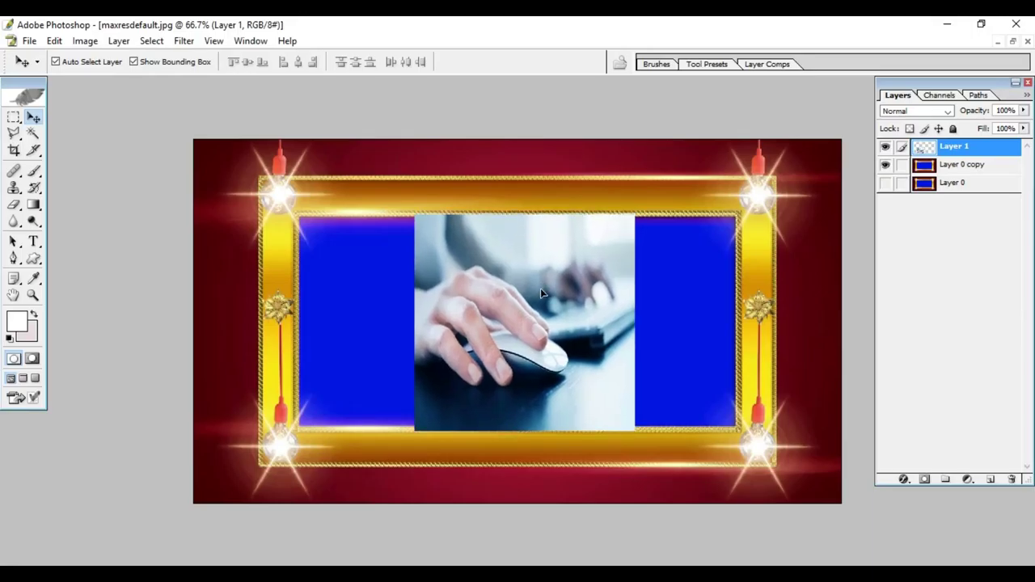
{"action": "left_click_drag", "start_coordinate": [540, 288], "coordinate": [539, 287]}
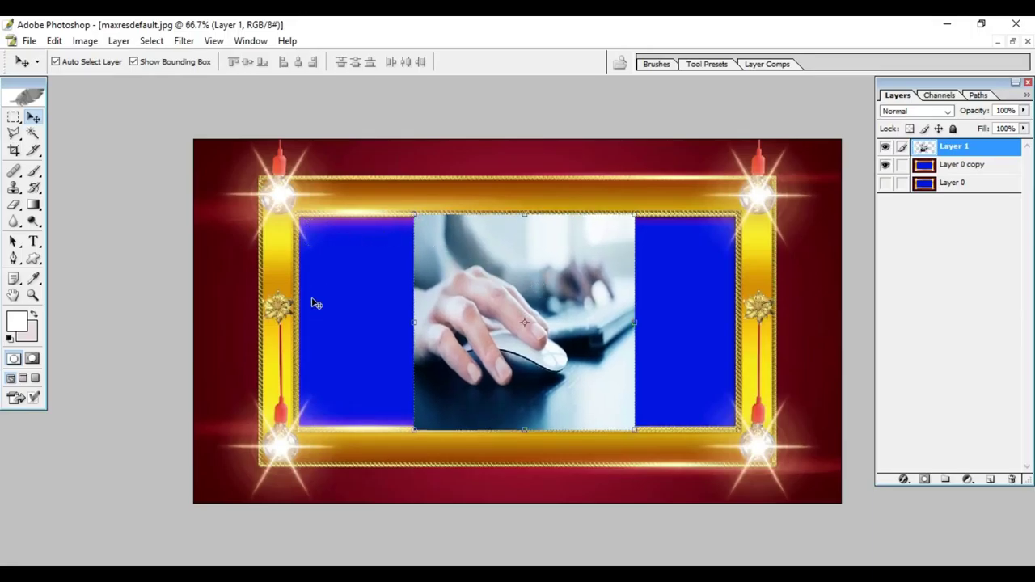
Step: Distort the photo so its top-left corner reaches the blue panel's inner top-left corner
{"action": "left_click", "coordinate": [55, 41]}
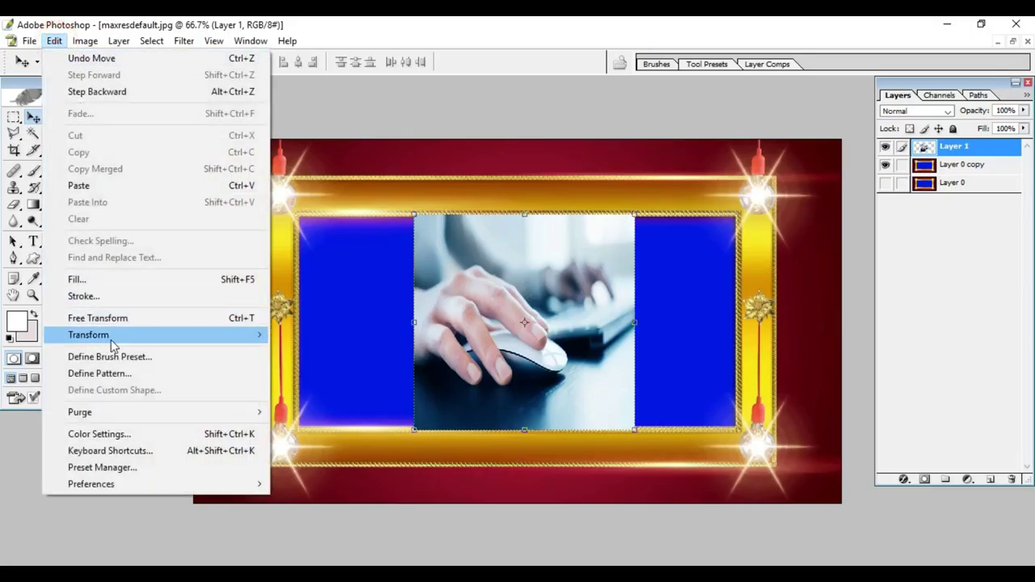
{"action": "mouse_move", "coordinate": [89, 334]}
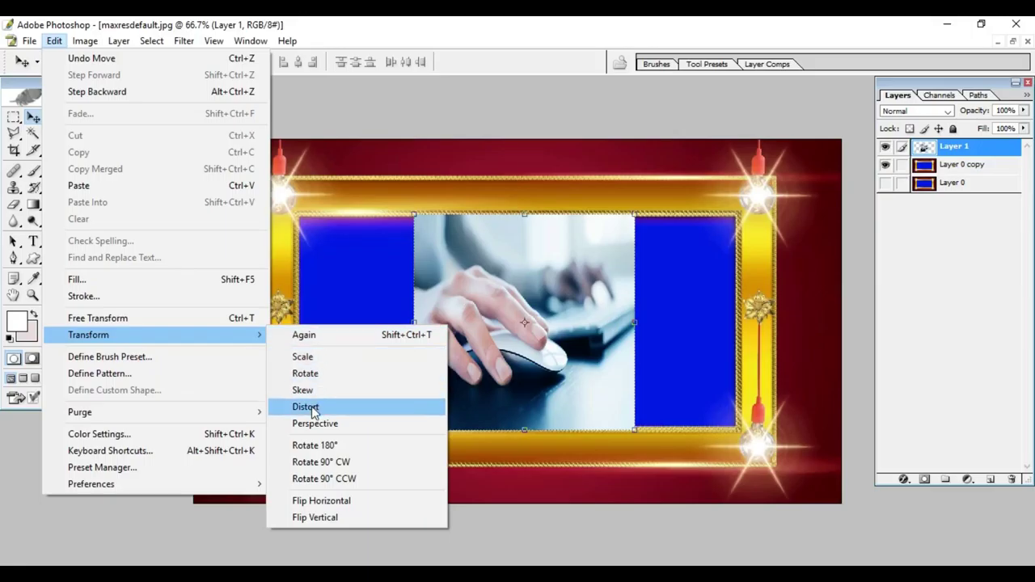
{"action": "left_click", "coordinate": [314, 408]}
{"action": "left_click_drag", "start_coordinate": [415, 217], "coordinate": [298, 216]}
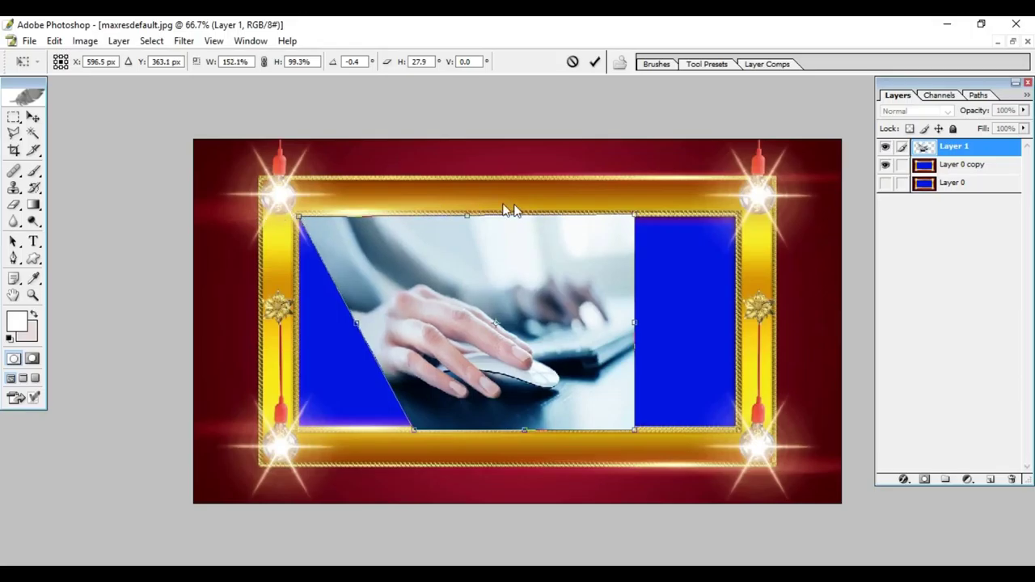
{"action": "left_click_drag", "start_coordinate": [636, 217], "coordinate": [636, 219]}
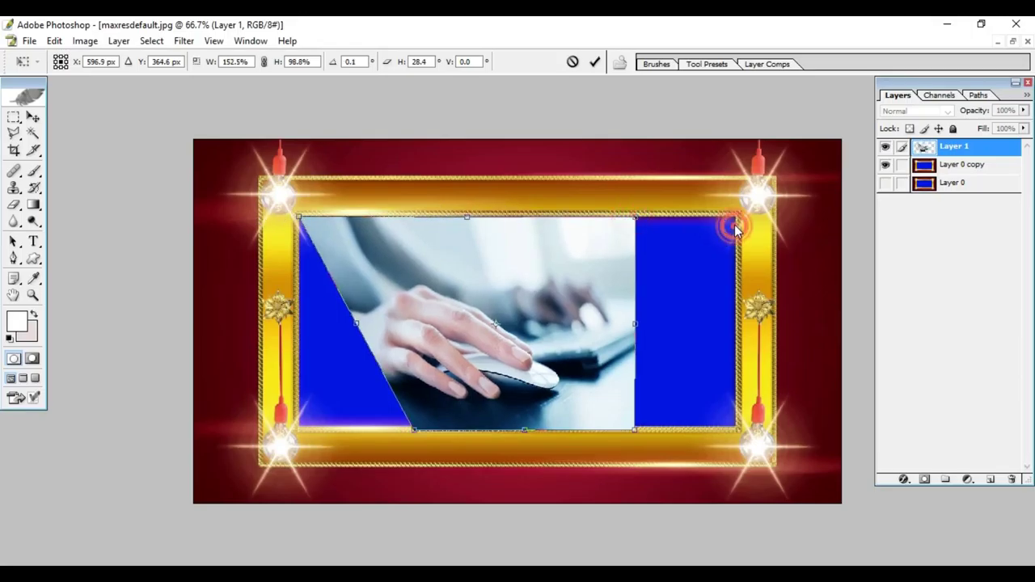
{"action": "left_click", "coordinate": [595, 62]}
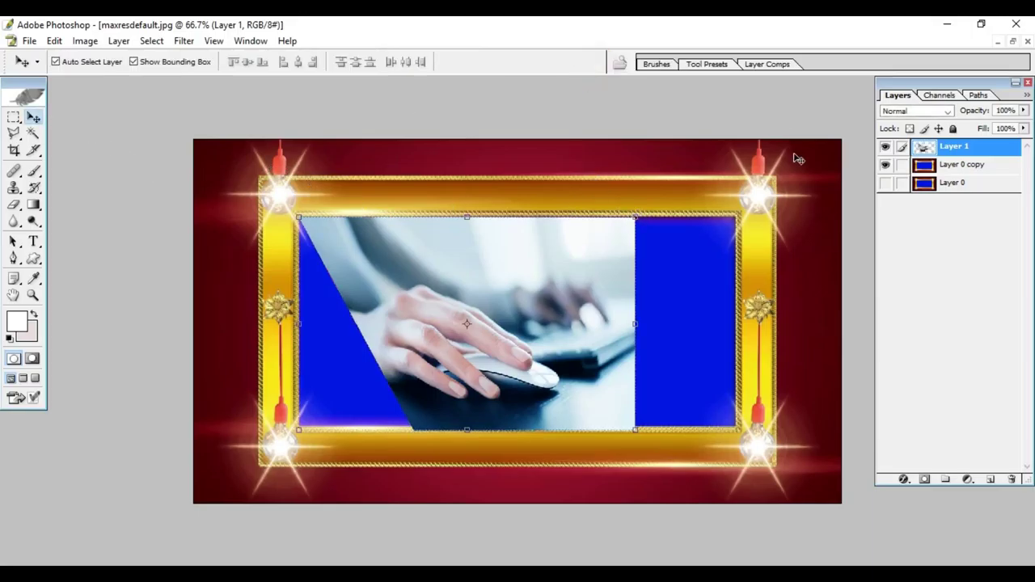
Step: Skew the photo's right side and bottom corners out to the frame's edges
{"action": "left_click", "coordinate": [54, 41]}
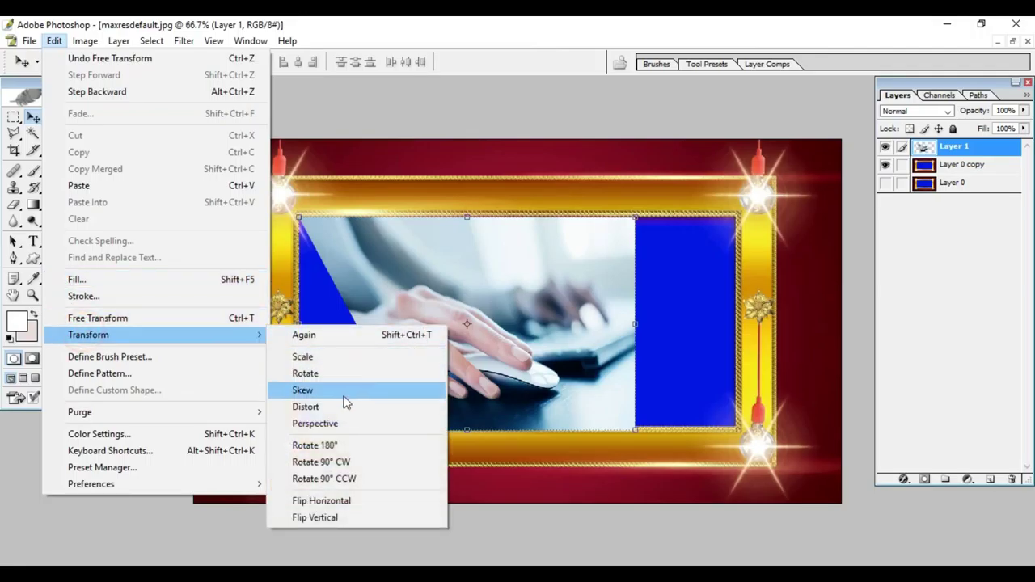
{"action": "mouse_move", "coordinate": [88, 335]}
{"action": "left_click", "coordinate": [342, 391]}
{"action": "left_click_drag", "start_coordinate": [647, 217], "coordinate": [726, 248]}
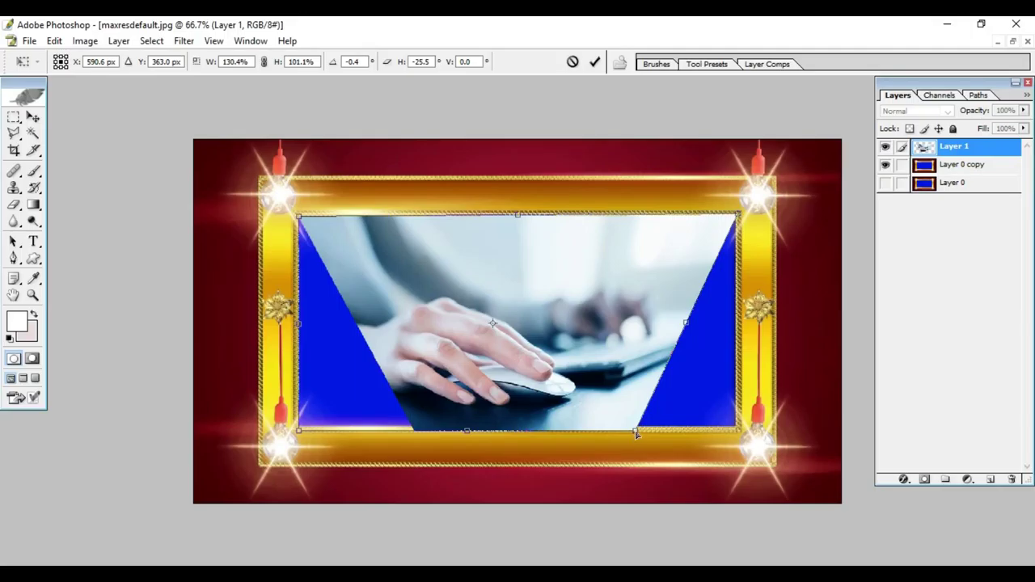
{"action": "left_click_drag", "start_coordinate": [635, 434], "coordinate": [738, 431]}
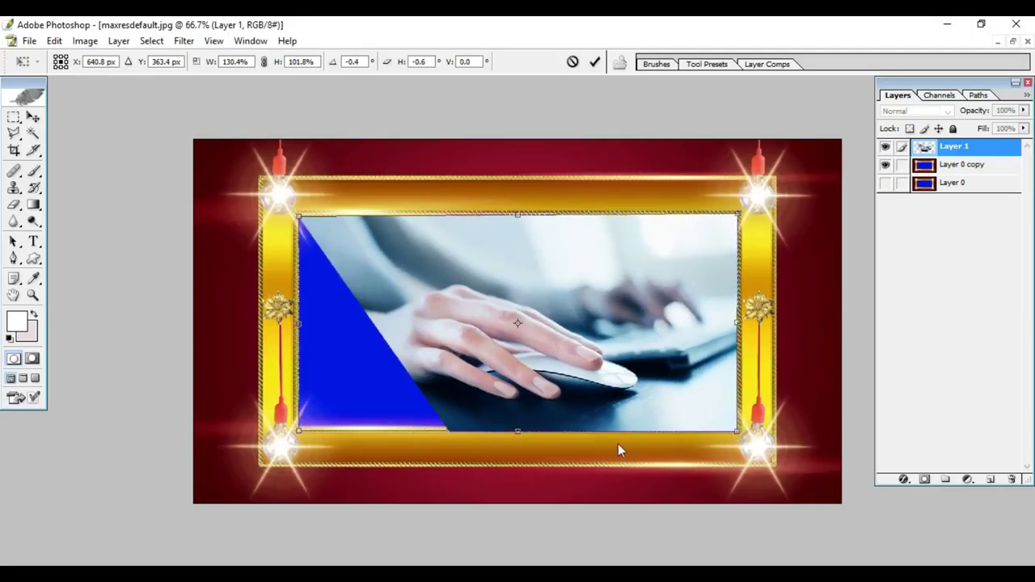
{"action": "mouse_move", "coordinate": [300, 434]}
{"action": "left_mouse_down"}
{"action": "mouse_move", "coordinate": [56, 442]}
{"action": "mouse_move", "coordinate": [82, 422]}
{"action": "left_mouse_up"}
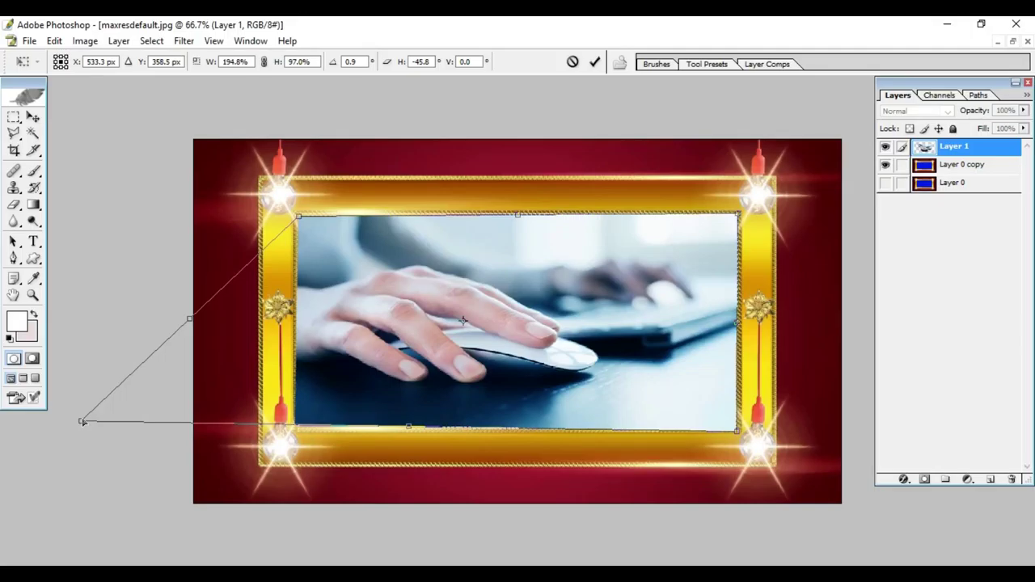
{"action": "left_click", "coordinate": [32, 116]}
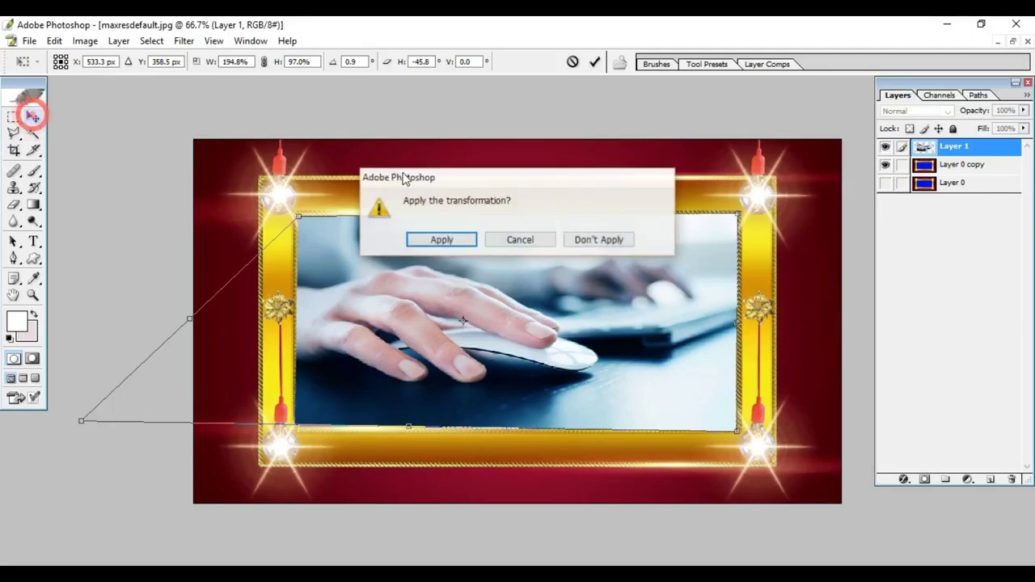
Step: Confirm the transformation so the hand photo on Layer 1 fully covers the frame's blue panel
{"action": "left_click", "coordinate": [441, 239]}
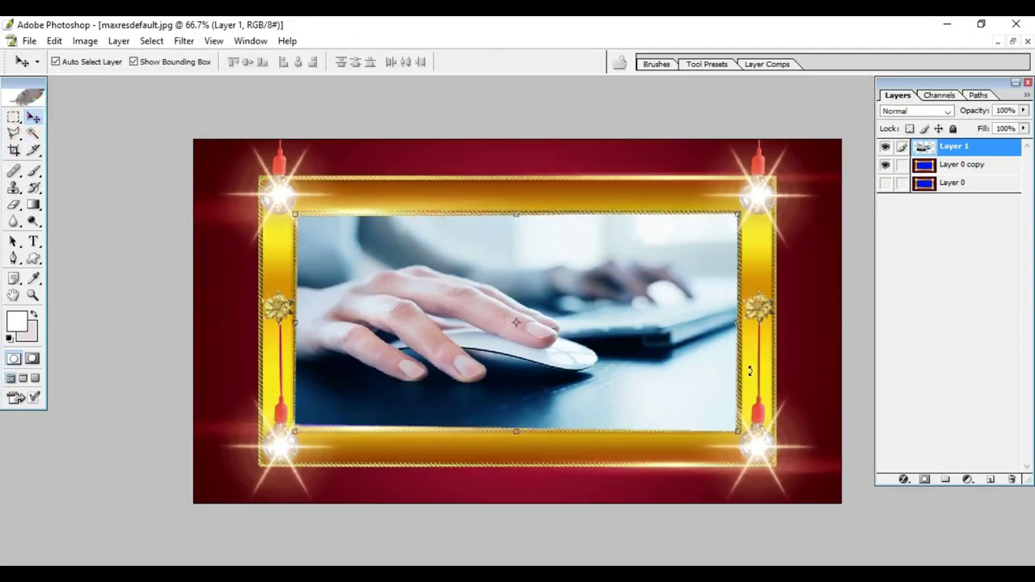